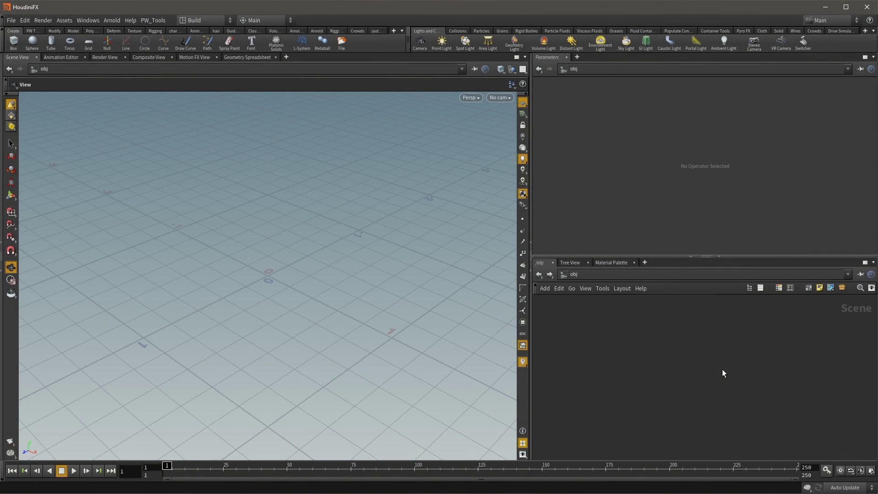
# Place the network and parameters panels side by side and narrow the 3D view
pyautogui.click(707, 257)
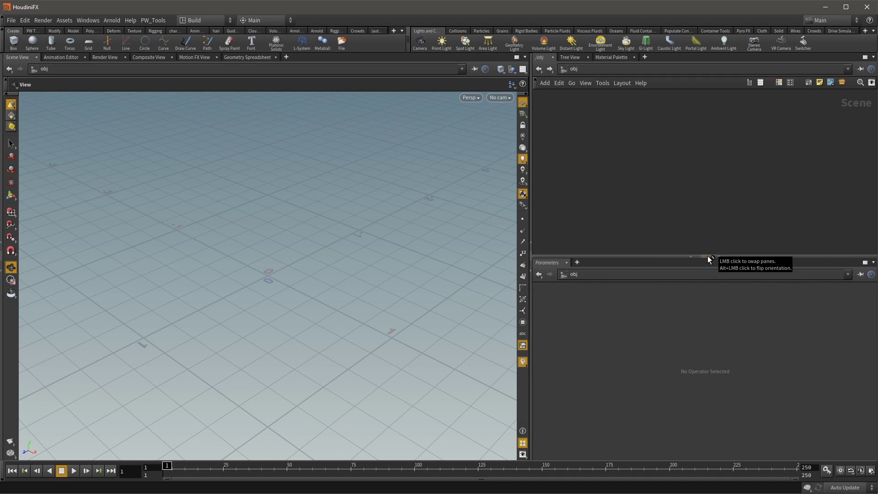
pyautogui.keyDown('alt'); pyautogui.click(707, 257); pyautogui.keyUp('alt')
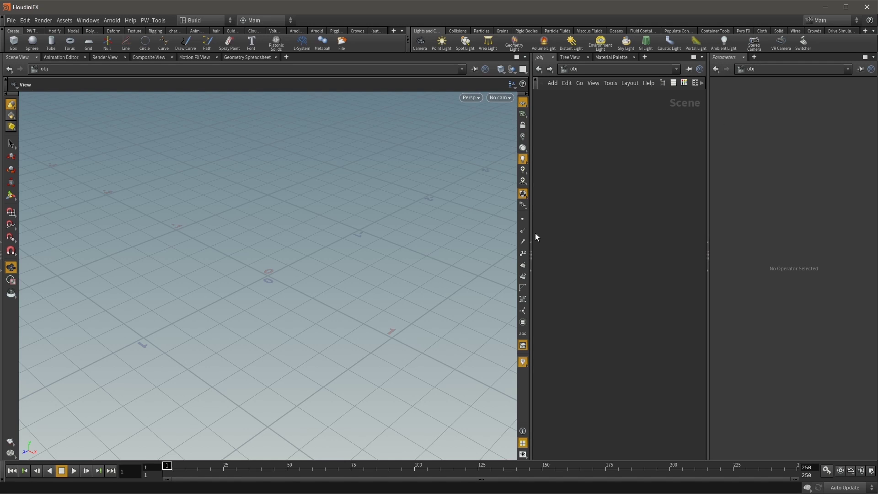
pyautogui.moveTo(531, 234); pyautogui.dragTo(379, 233)
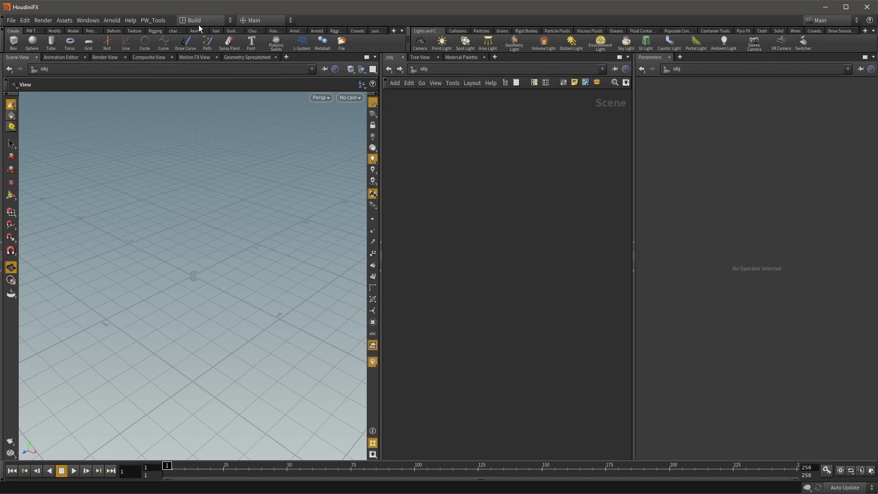
# Activate the Sphere shelf tool and dismiss the information message
pyautogui.click(201, 20)
pyautogui.click(218, 154)
pyautogui.click(289, 172)
# Place a sphere, a point light and a camera in the viewport from the shelf
pyautogui.click(32, 42)
pyautogui.click(168, 188)
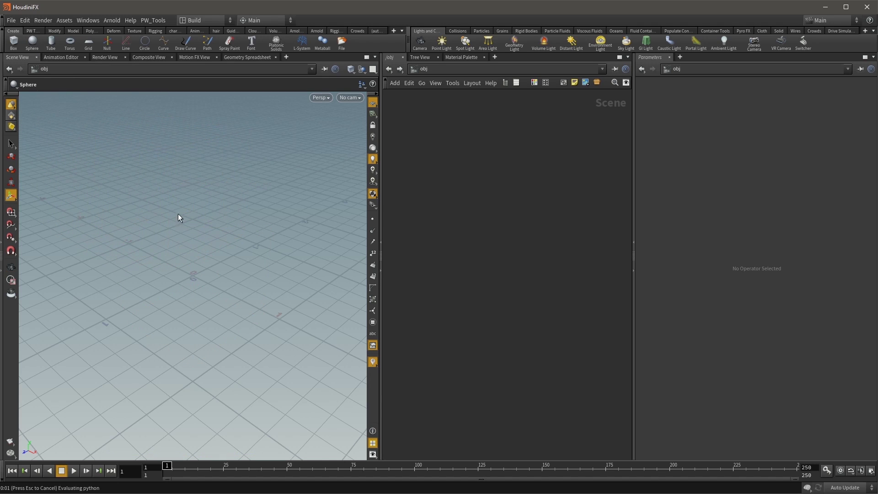
pyautogui.click(441, 46)
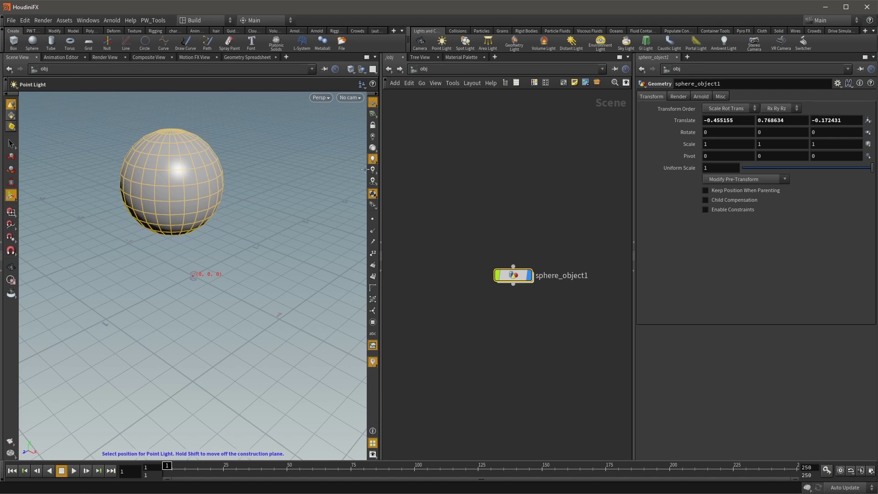
pyautogui.click(286, 310)
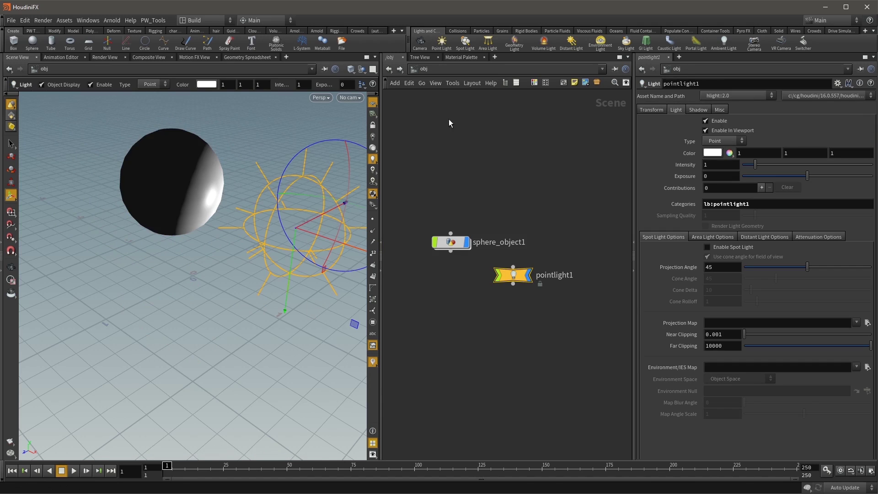
pyautogui.click(420, 42)
pyautogui.click(137, 345)
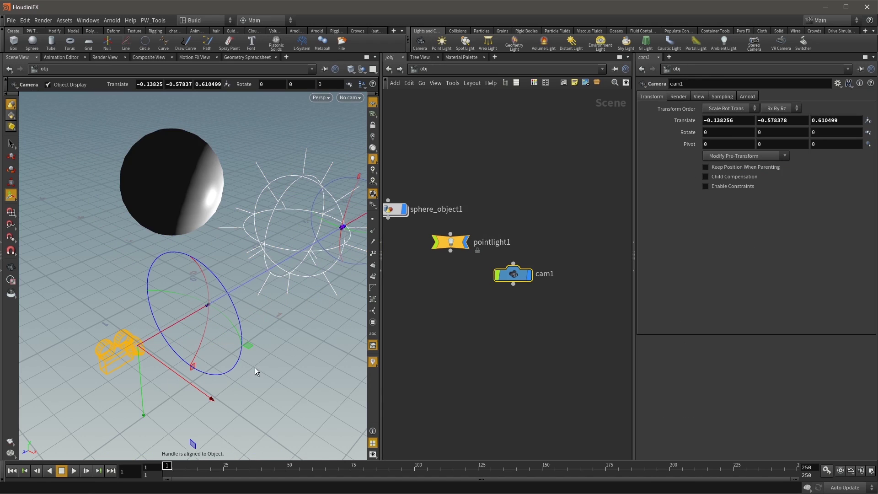
# Box-select the sphere_object1, pointlight1 and cam1 nodes in the network
pyautogui.click(430, 328)
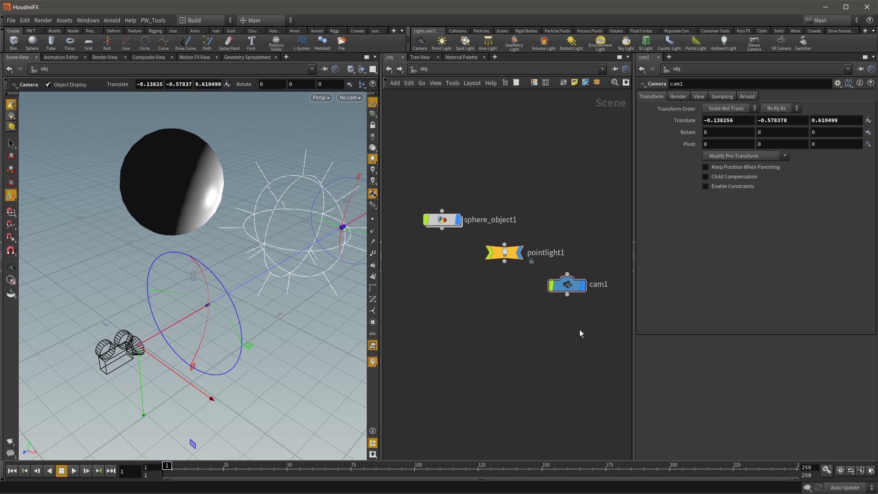
pyautogui.moveTo(597, 322)
pyautogui.mouseDown()
pyautogui.moveTo(430, 205)
pyautogui.moveTo(449, 251)
pyautogui.mouseUp()
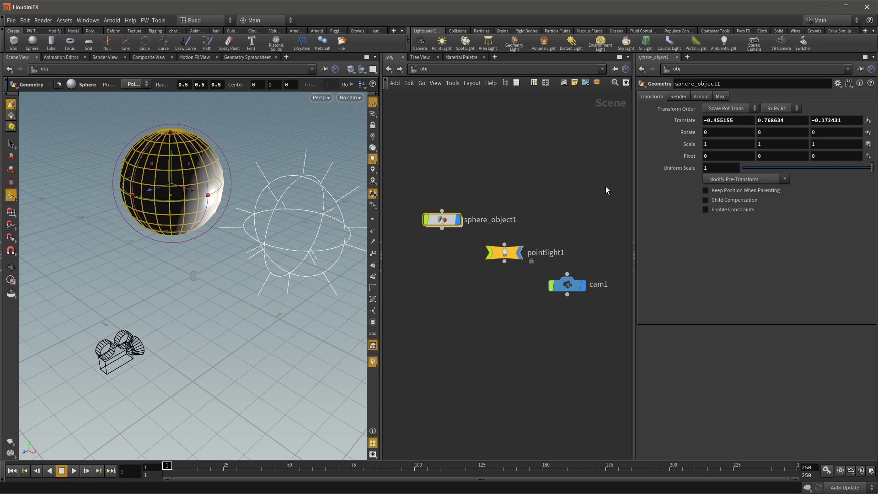
pyautogui.moveTo(538, 212); pyautogui.dragTo(502, 264)
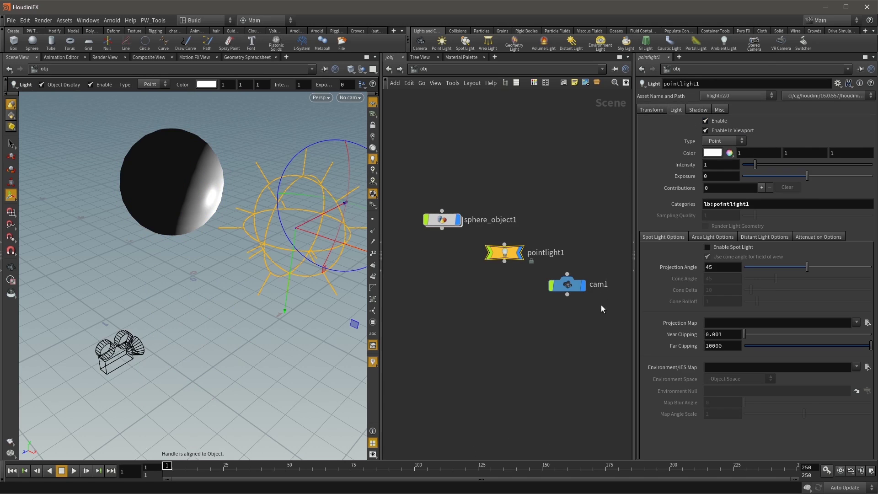
pyautogui.moveTo(601, 305)
pyautogui.mouseDown()
pyautogui.moveTo(555, 277)
pyautogui.moveTo(588, 300)
pyautogui.mouseUp()
pyautogui.moveTo(614, 330); pyautogui.dragTo(435, 200)
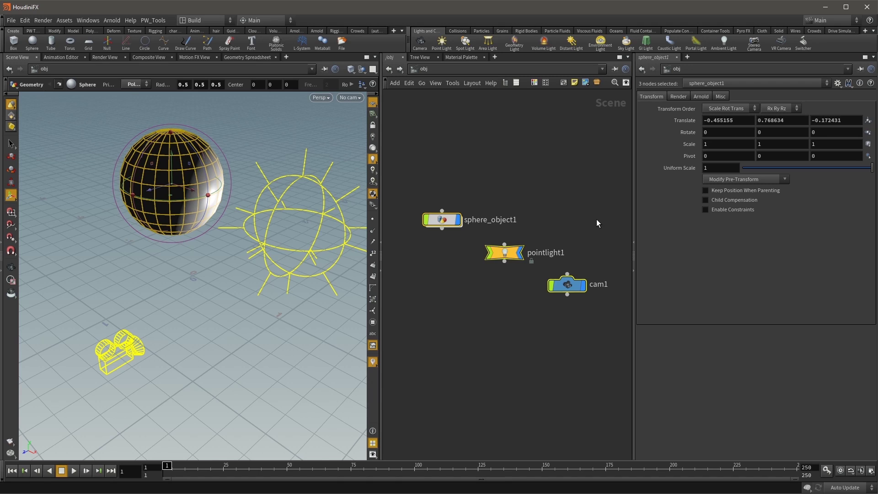
pyautogui.click(450, 127)
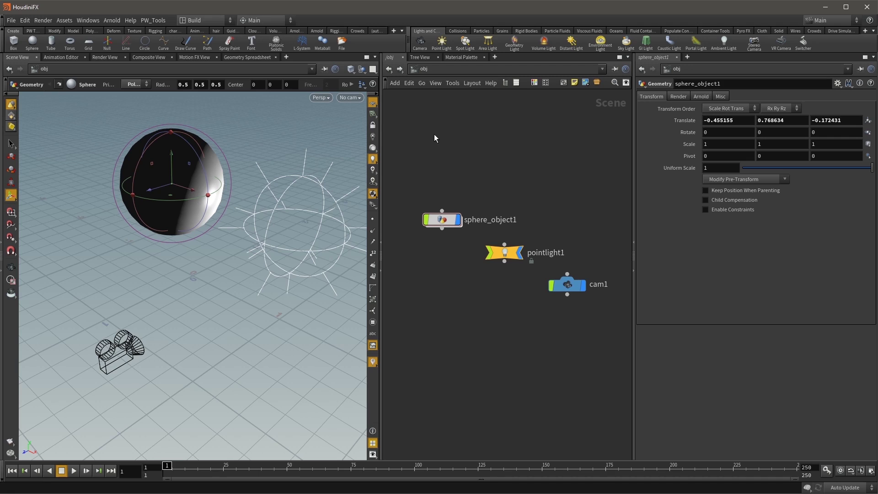
pyautogui.press('Tab')
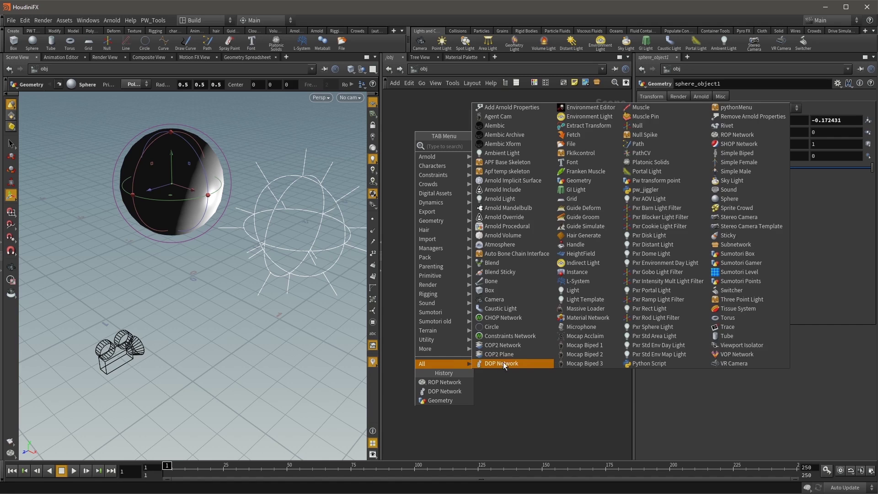
pyautogui.moveTo(443, 363)
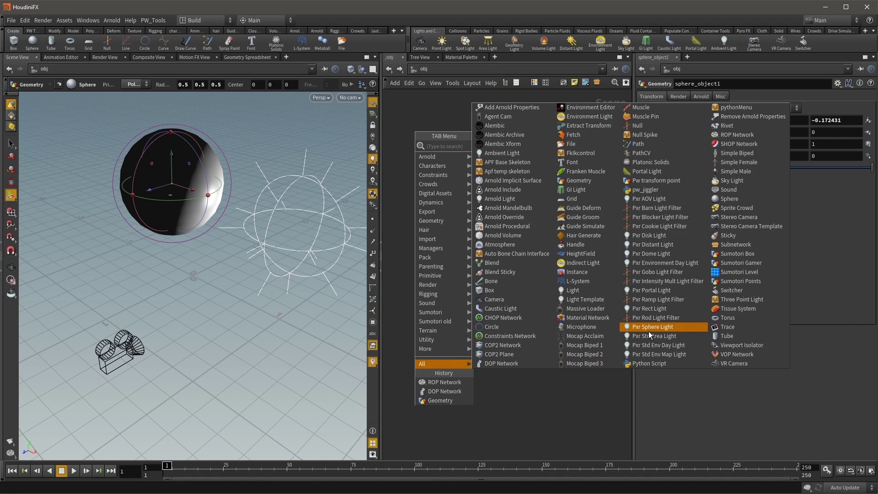
pyautogui.click(527, 372)
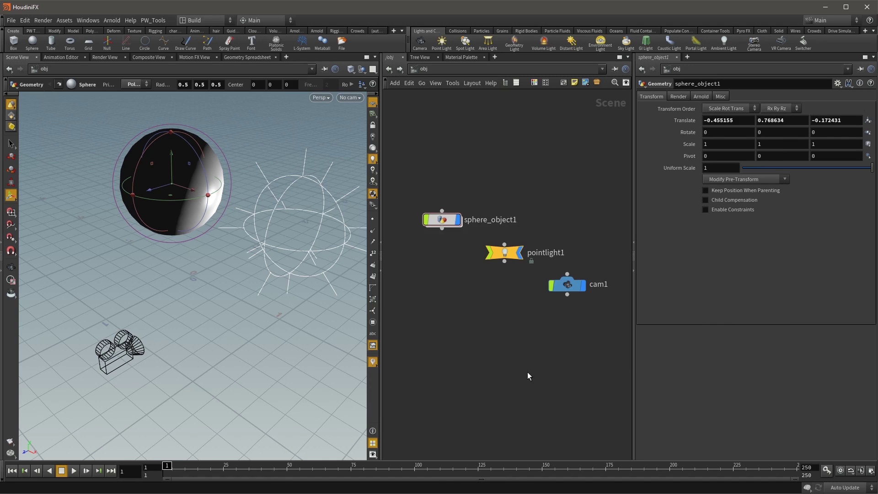
pyautogui.click(445, 223)
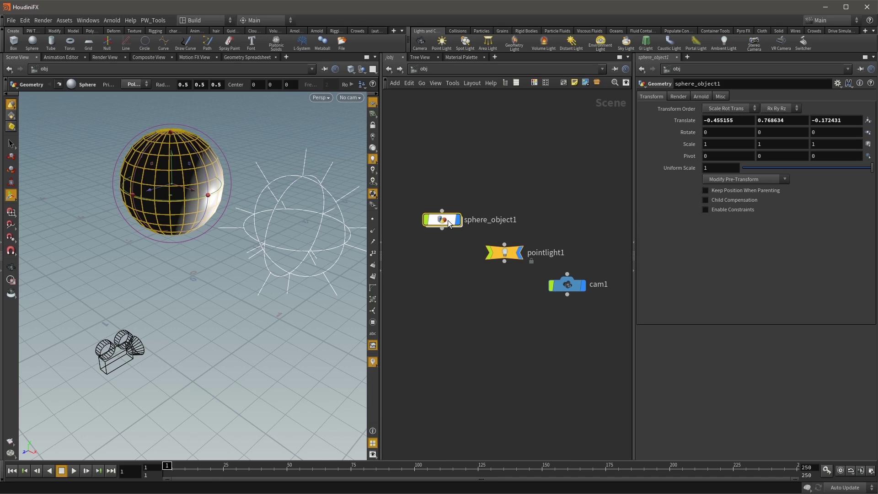
# Enter sphere_object1's geometry network and make room below sphere1
pyautogui.doubleClick(446, 221)
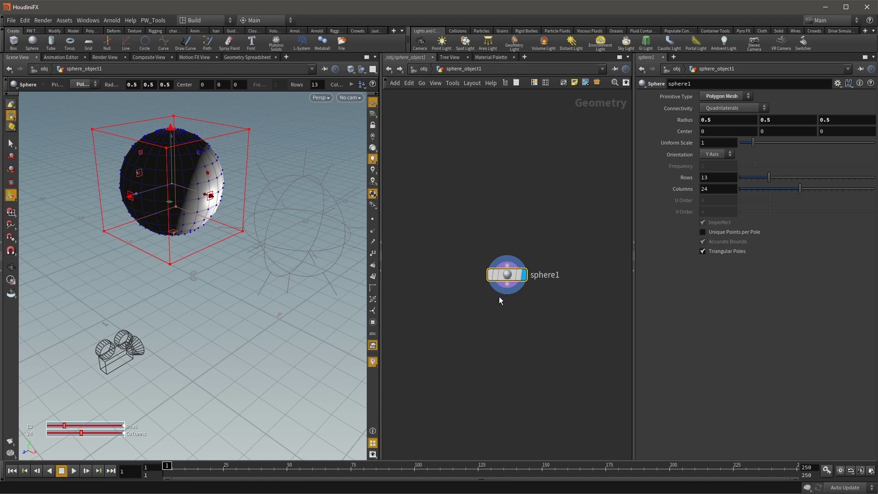
pyautogui.scroll(1, 522, 290)
pyautogui.scroll(3, 540, 289)
pyautogui.scroll(1, 540, 289)
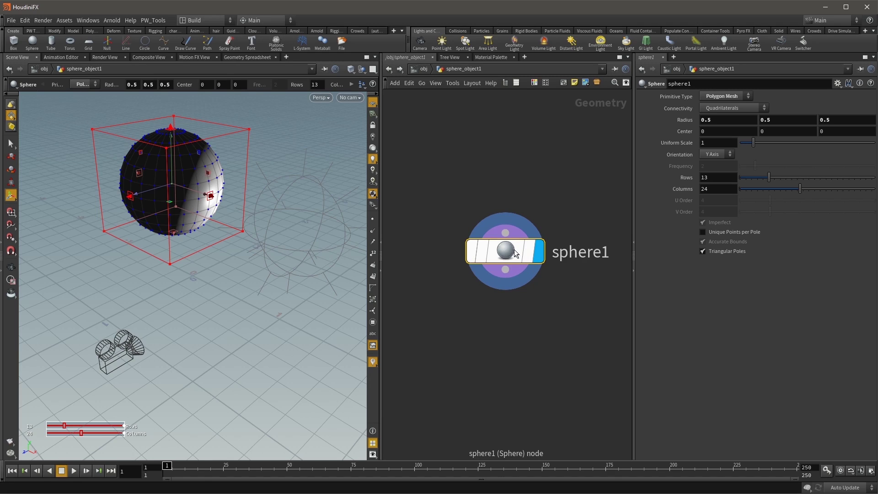
pyautogui.moveTo(512, 314); pyautogui.dragTo(506, 249, button='middle')
# Add a box1 node below sphere1 and make it the displayed geometry
pyautogui.press('Tab')
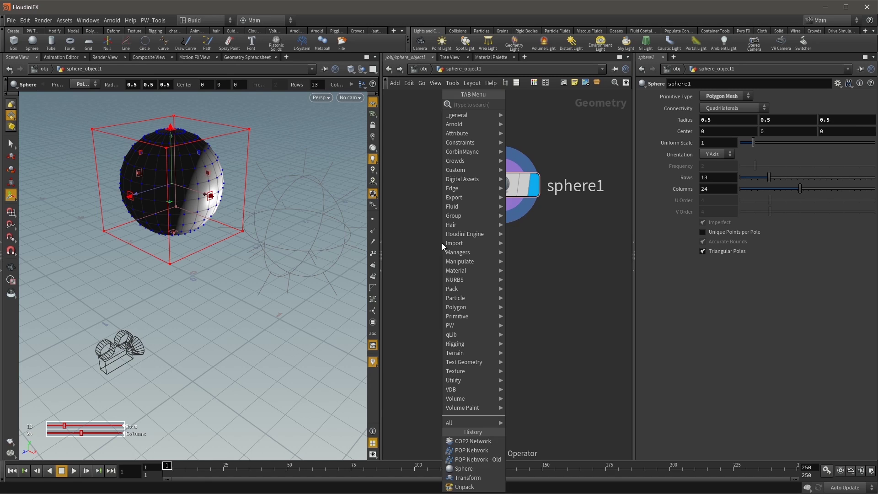
pyautogui.moveTo(457, 316)
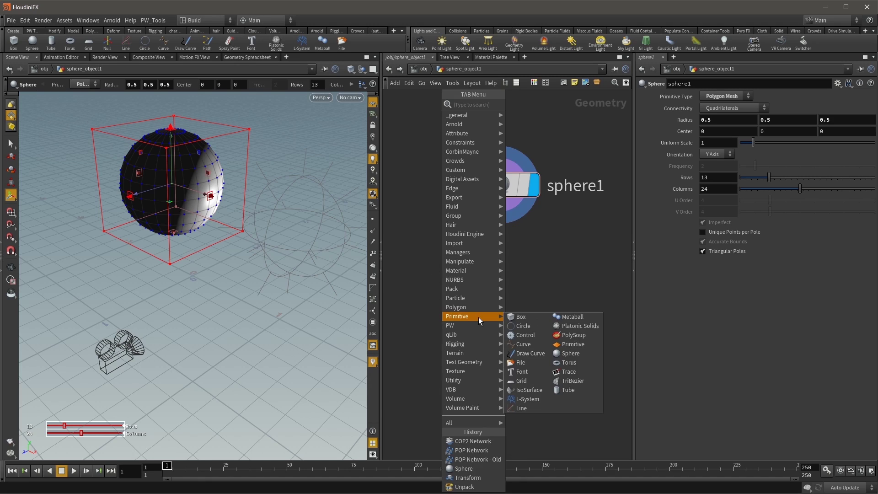
pyautogui.click(531, 320)
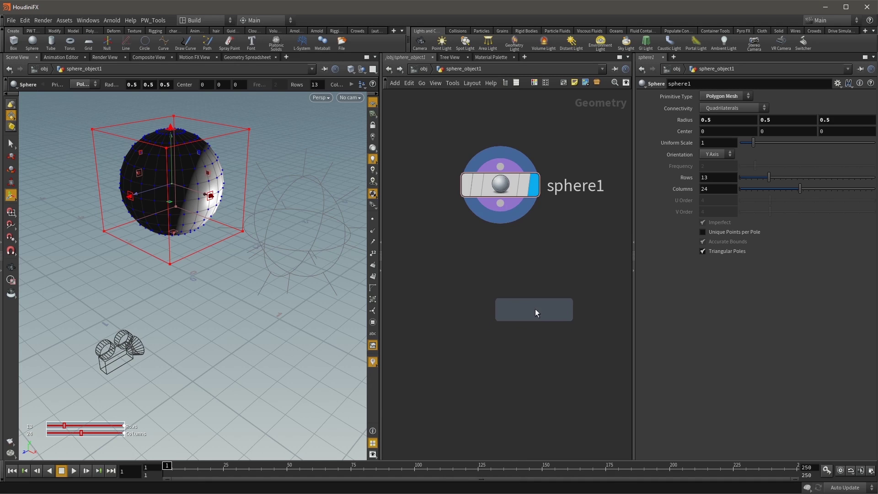
pyautogui.click(535, 308)
pyautogui.moveTo(574, 369); pyautogui.dragTo(552, 382, button='middle')
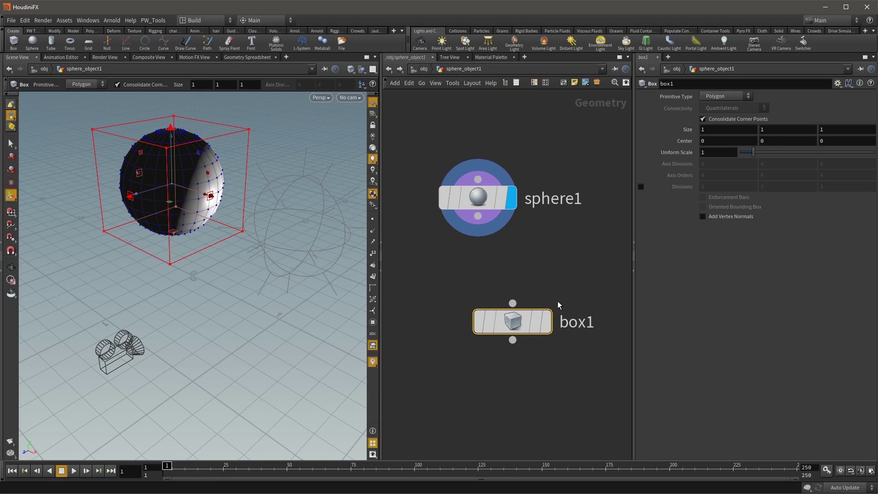
pyautogui.click(548, 328)
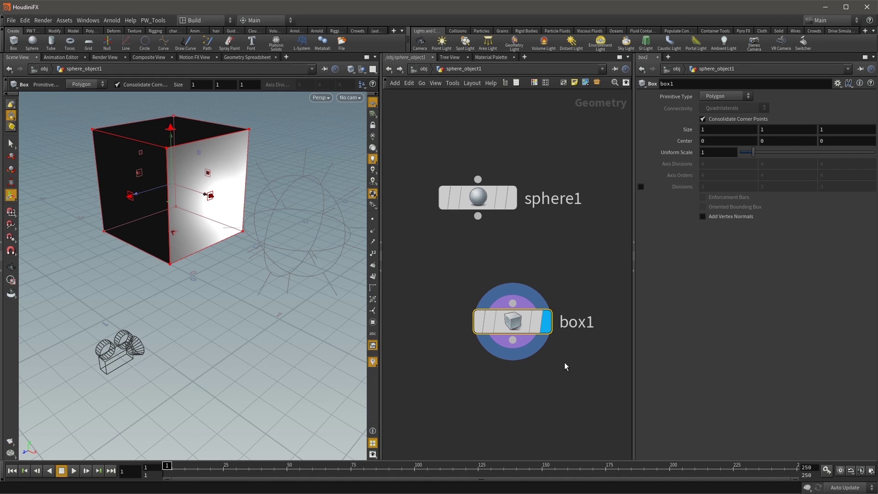
# Return to /obj, re-enter sphere_object1, then go back up to scene level
pyautogui.click(425, 71)
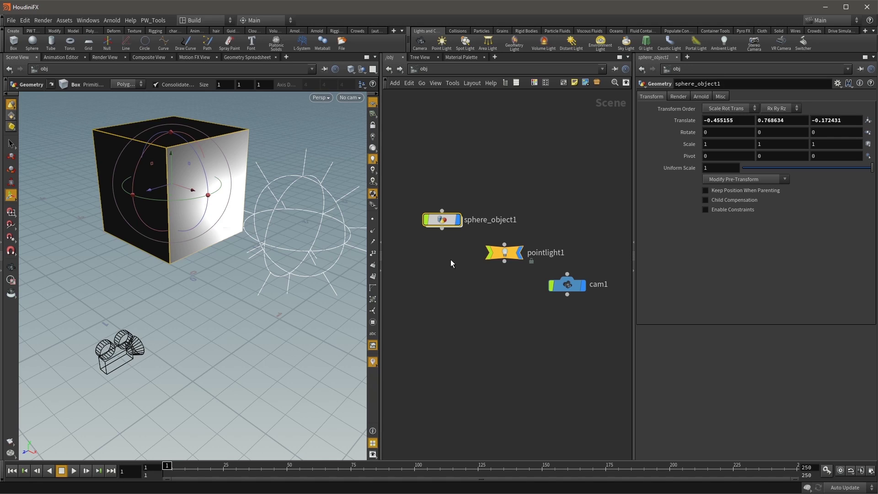
pyautogui.doubleClick(447, 222)
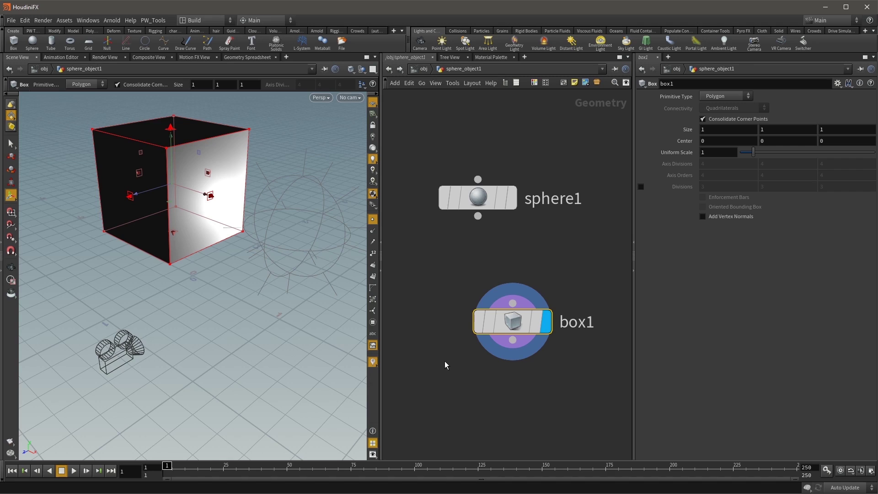
pyautogui.press('u')
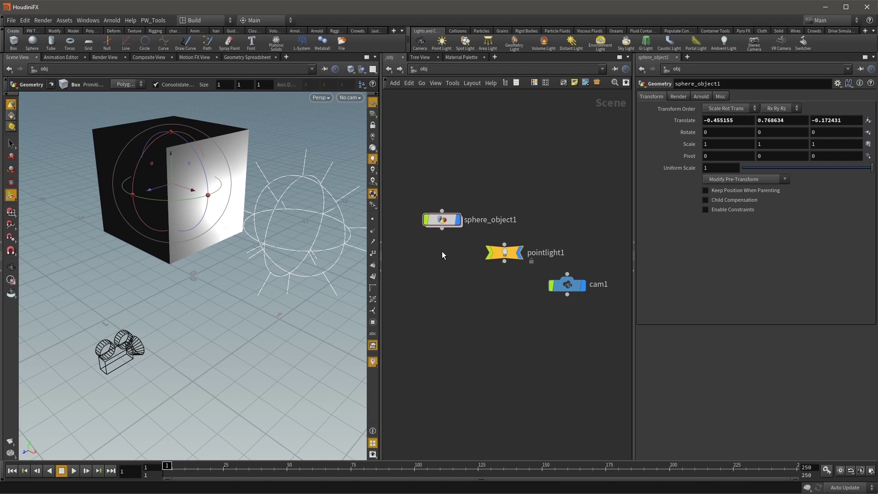
# Browse the shaders available in /shop, then switch the network view to /mat
pyautogui.click(425, 70)
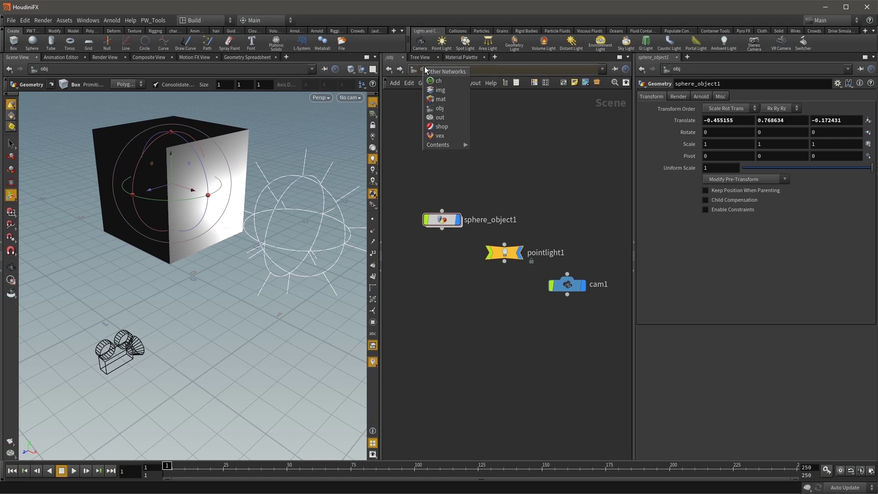
pyautogui.click(451, 126)
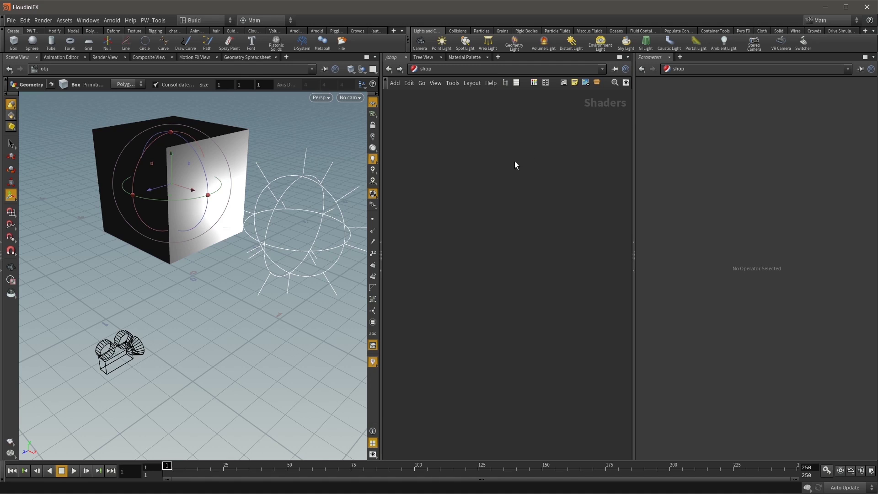
pyautogui.press('Tab')
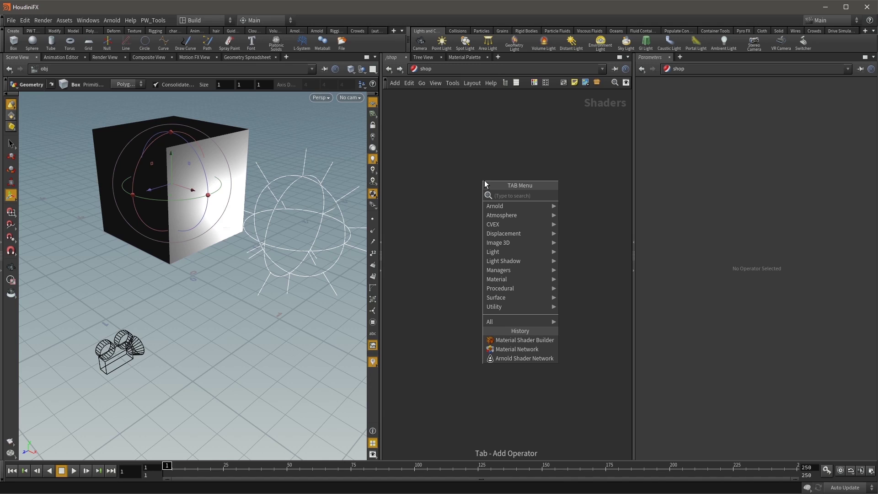
pyautogui.moveTo(519, 322)
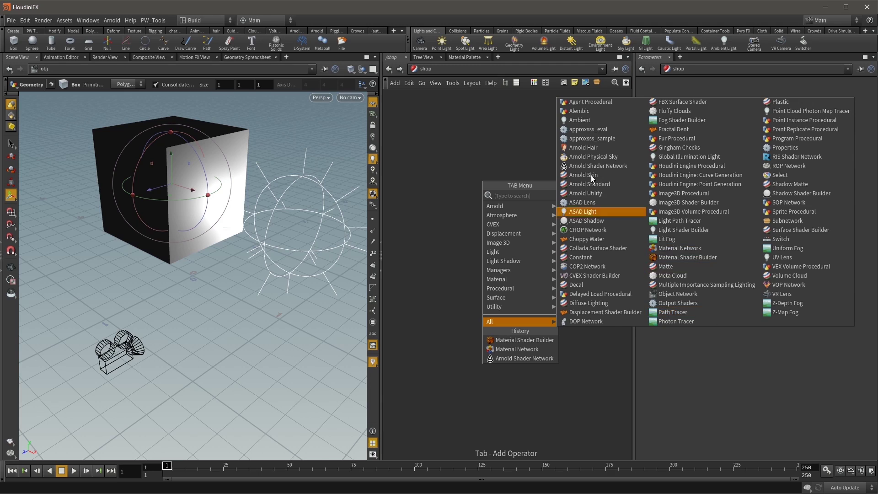
pyautogui.click(421, 70)
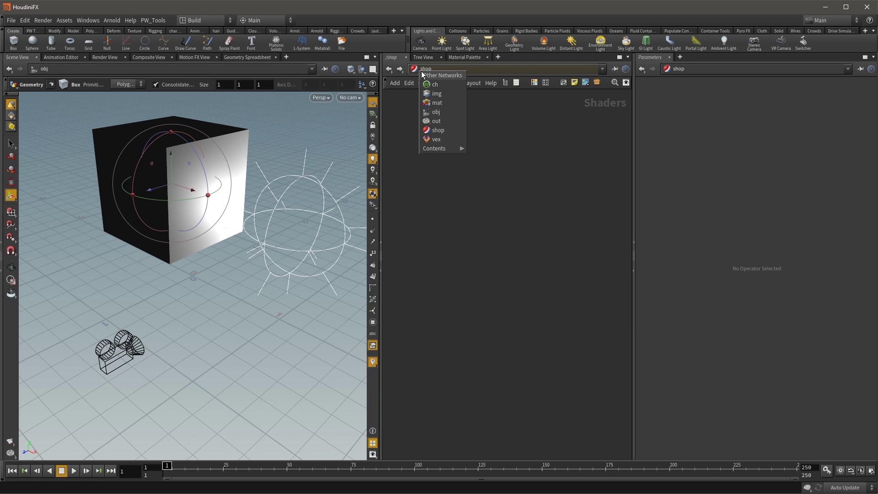
pyautogui.click(456, 105)
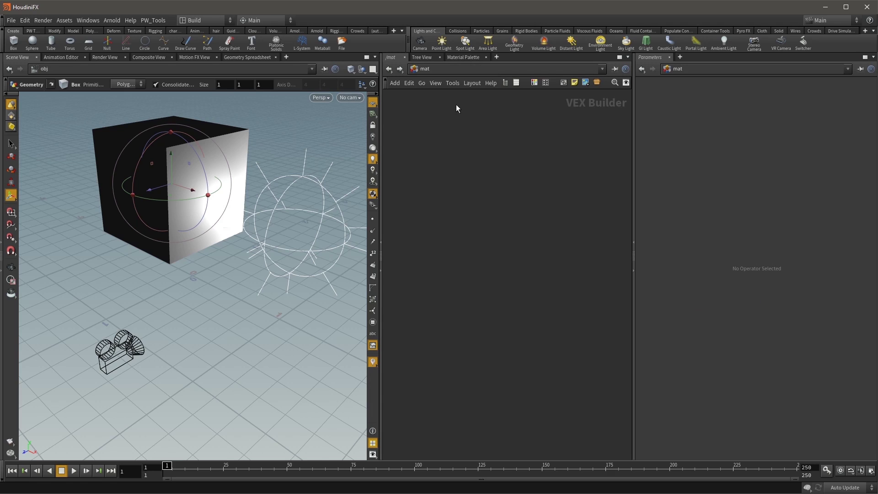
# Browse the node types offered in /mat, then switch the network view to /ch
pyautogui.press('Tab')
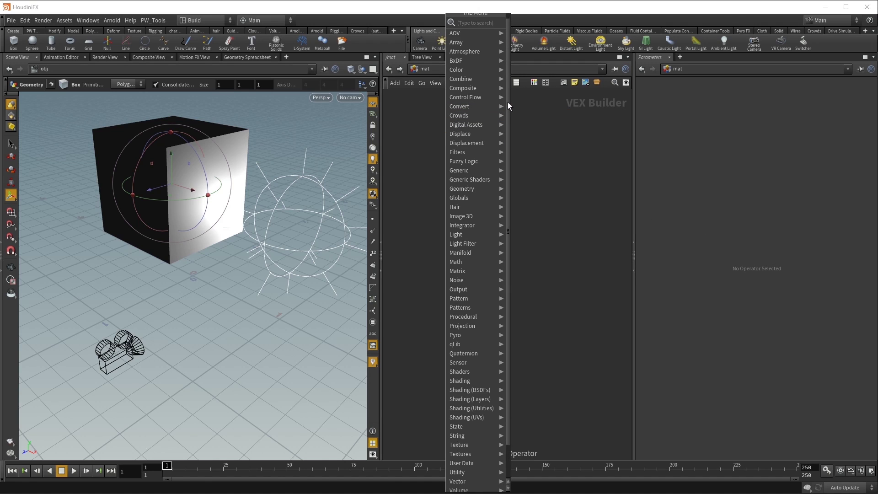
pyautogui.scroll(-3, 507, 114)
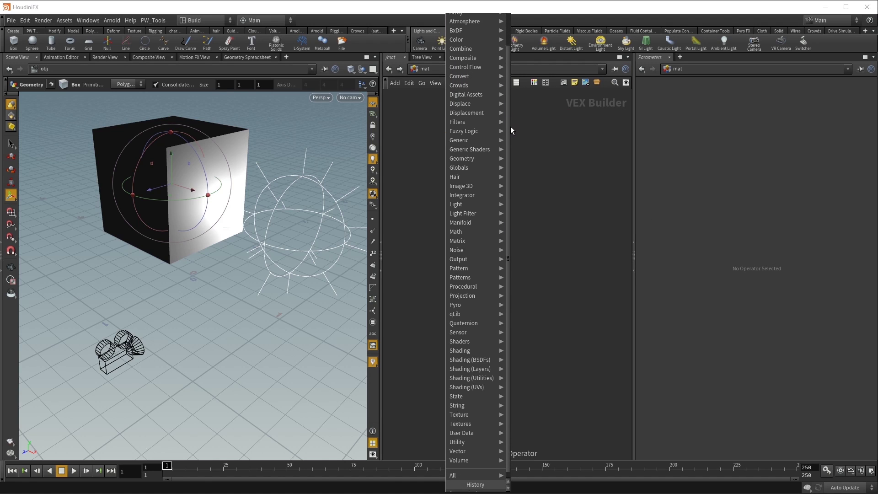
pyautogui.scroll(3, 509, 98)
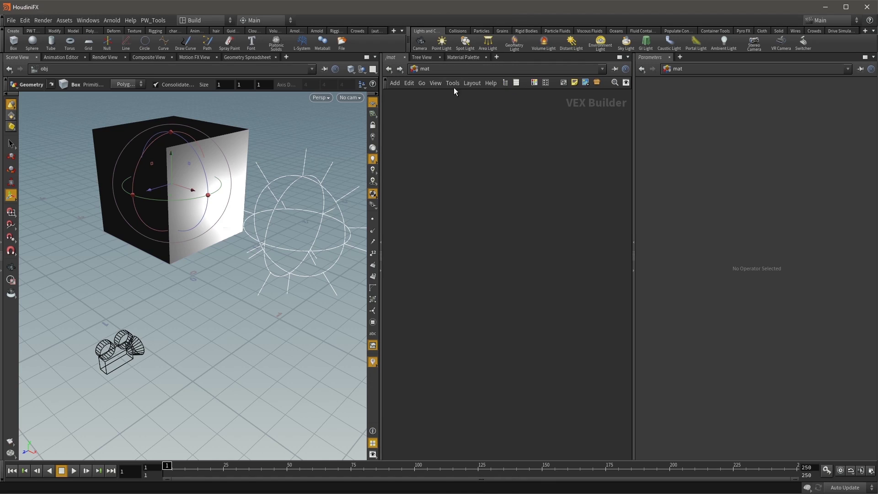
pyautogui.click(421, 70)
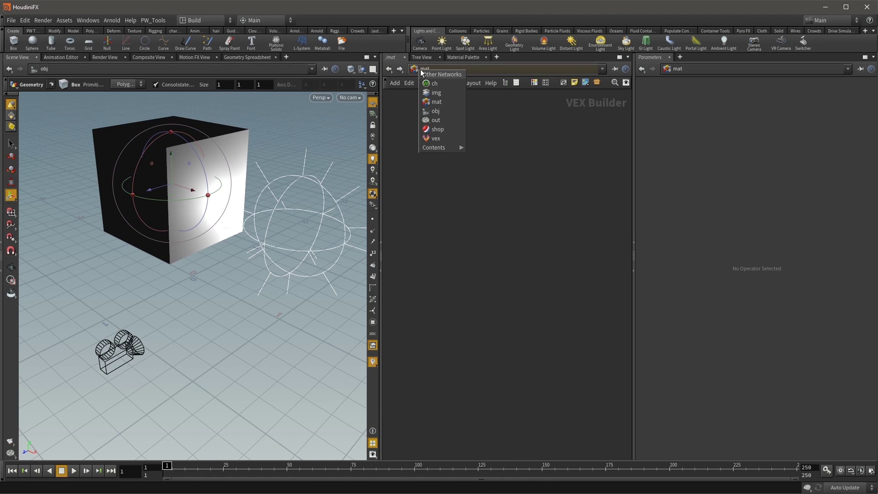
pyautogui.click(453, 86)
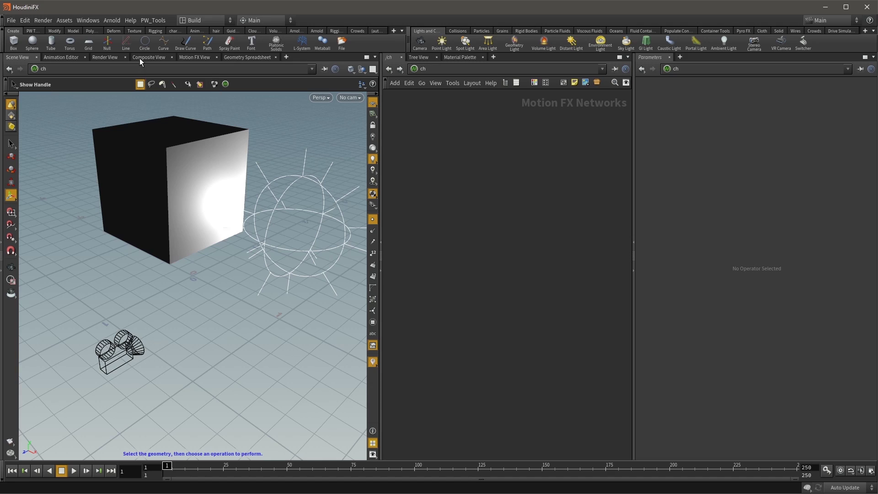
# Show the Motion FX View and add a CHOP Network node ch1 in /ch
pyautogui.click(192, 57)
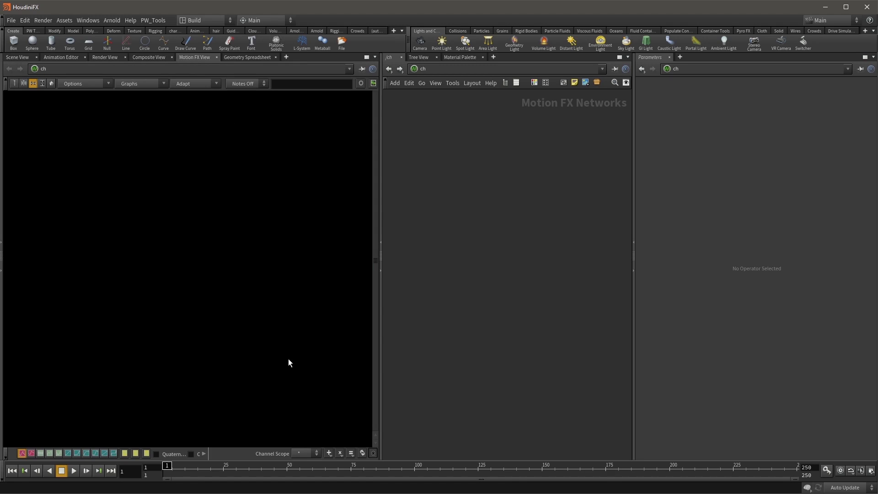
pyautogui.press('Tab')
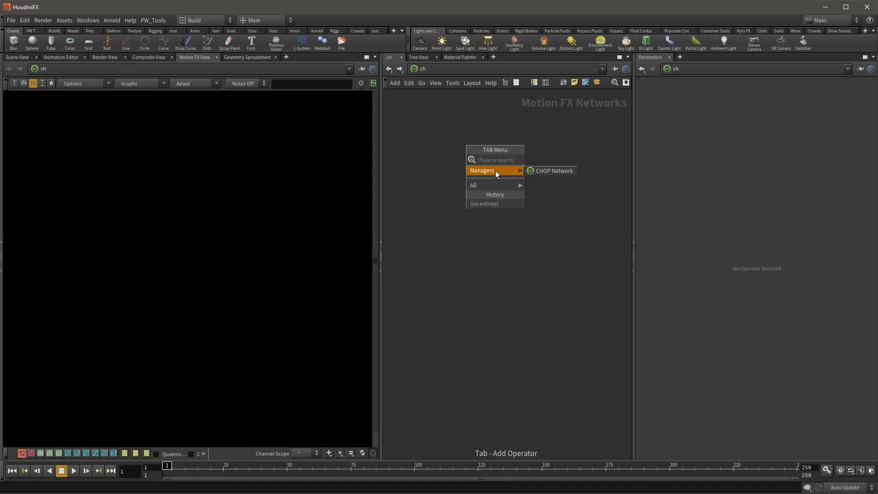
pyautogui.click(553, 172)
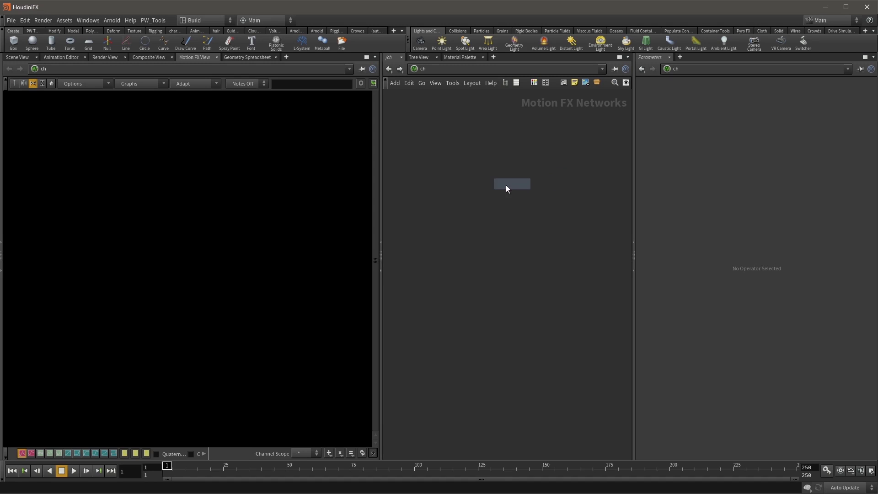
pyautogui.click(478, 192)
# Look inside ch1 at its available operators, then return to /ch
pyautogui.doubleClick(484, 193)
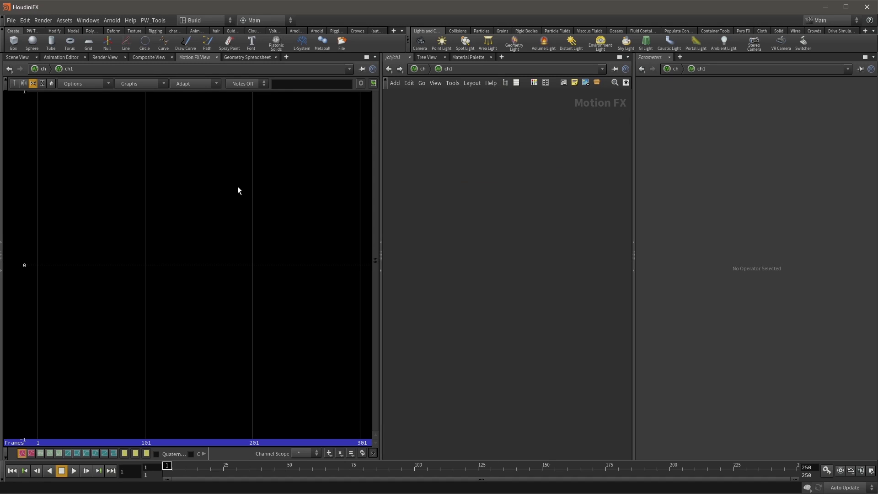
pyautogui.press('Tab')
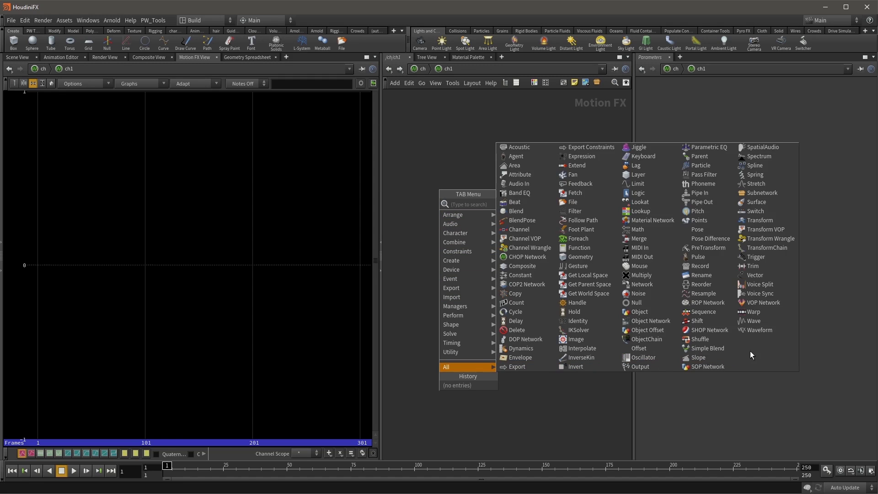
pyautogui.click(422, 67)
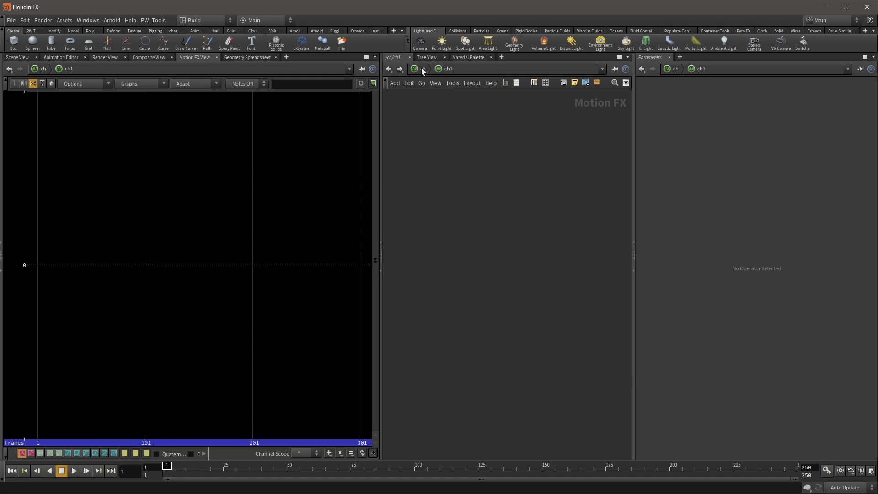
pyautogui.click(424, 70)
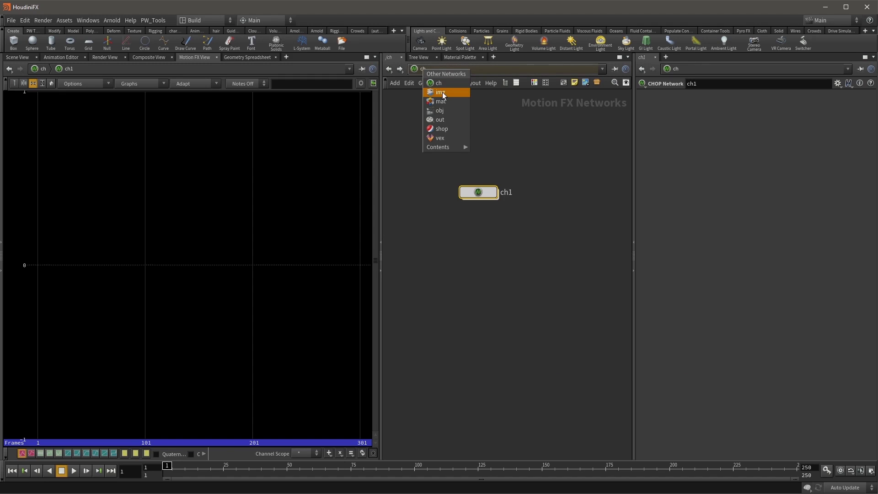
# In /img, add Image Network img1, browse its compositing operators, and return
pyautogui.click(463, 92)
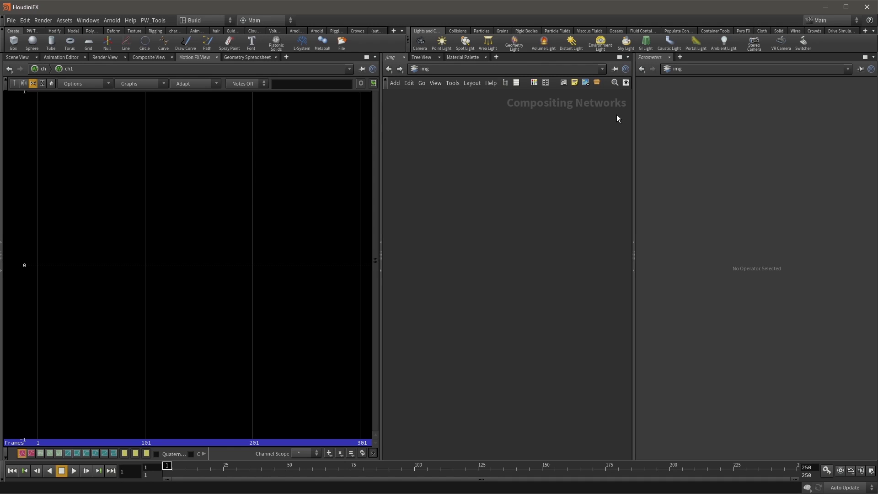
pyautogui.press('Tab')
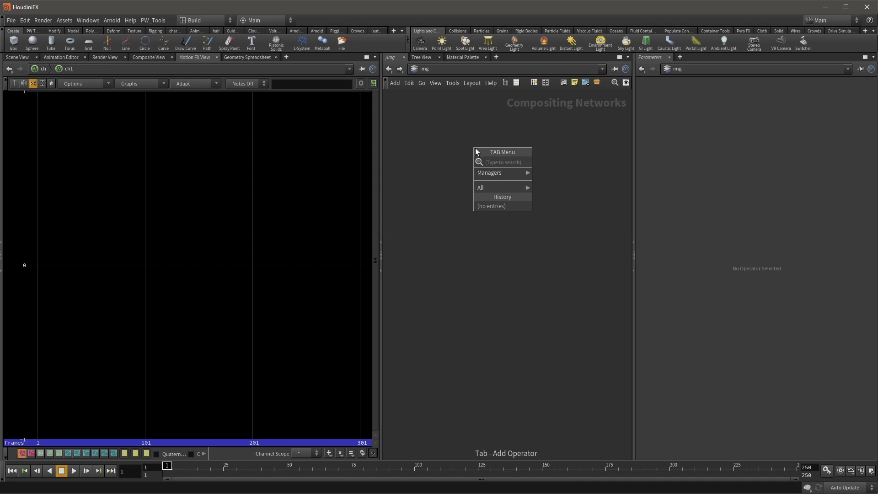
pyautogui.click(539, 172)
pyautogui.click(470, 183)
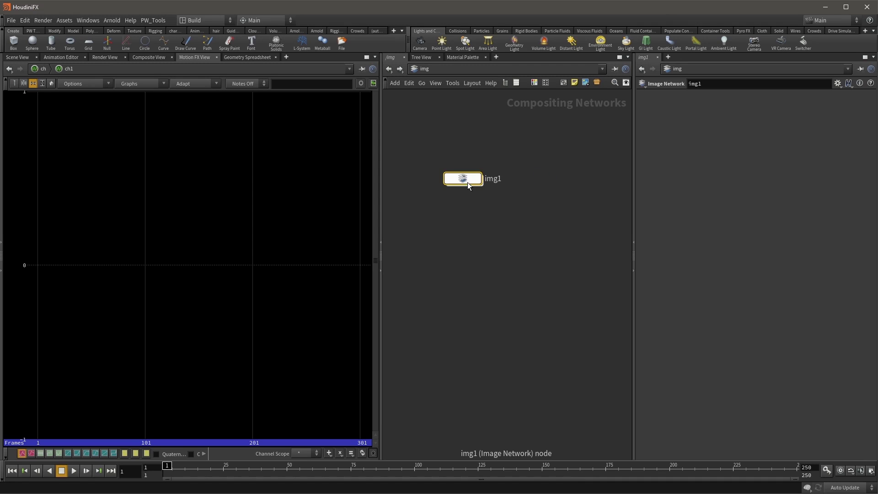
pyautogui.doubleClick(467, 182)
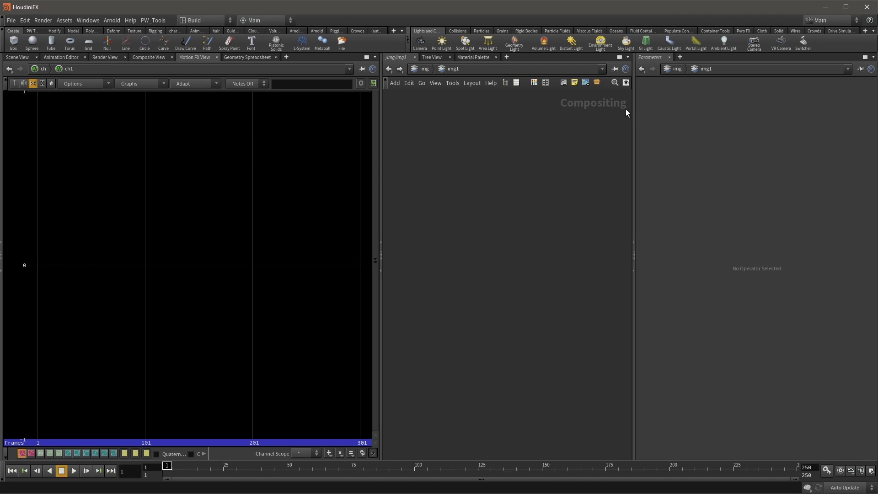
pyautogui.press('Tab')
pyautogui.click(415, 70)
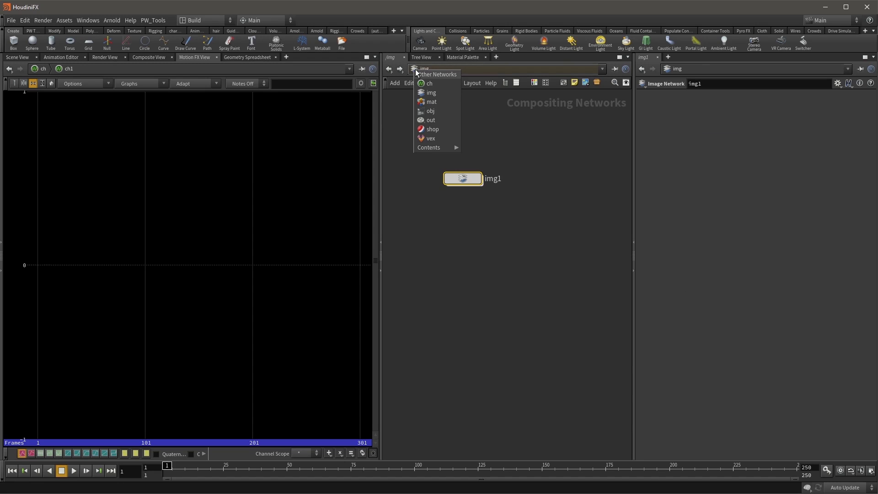
# Switch to /out and list the ROP output nodes available to add
pyautogui.click(448, 121)
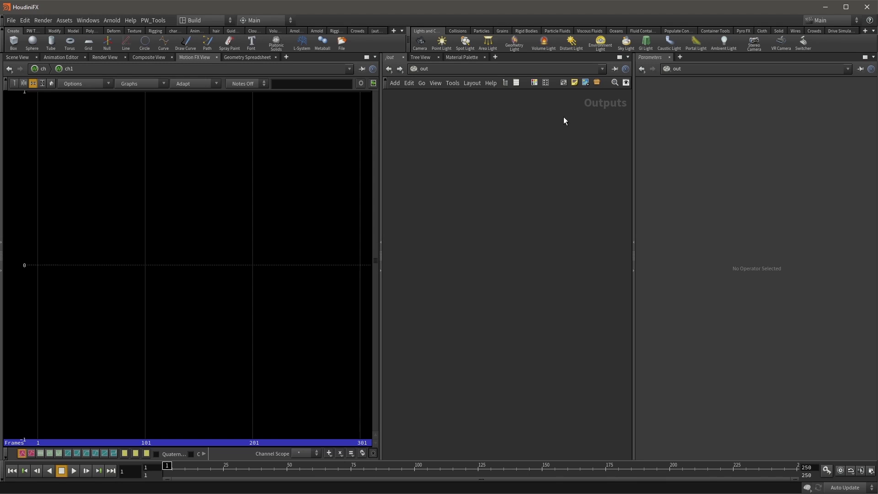
pyautogui.press('Tab')
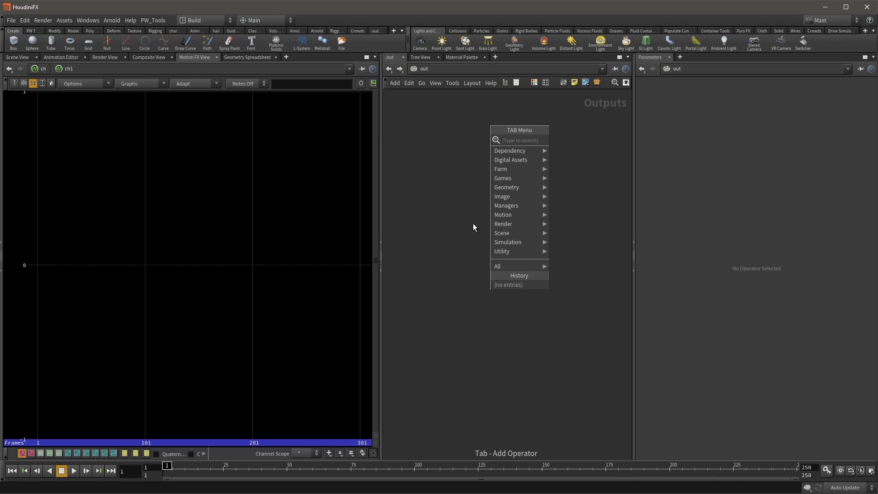
pyautogui.moveTo(507, 266)
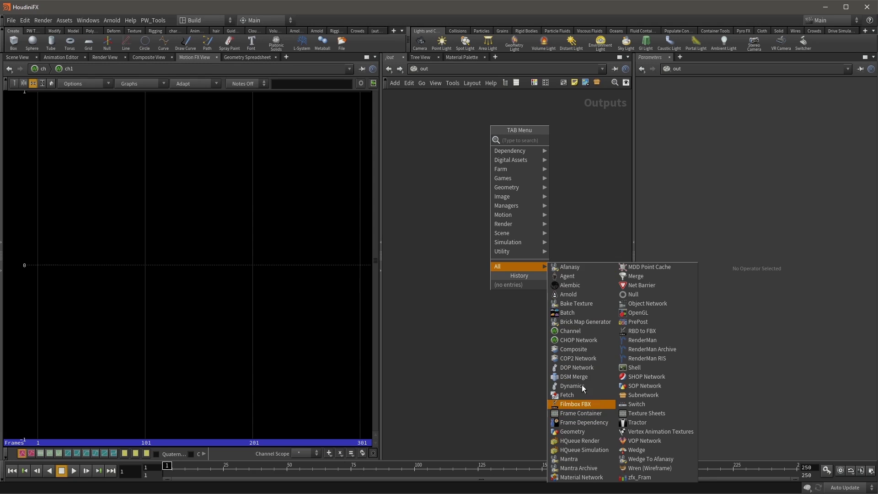
# Switch the network view from /out to the /vex VEX Builder context
pyautogui.click(414, 70)
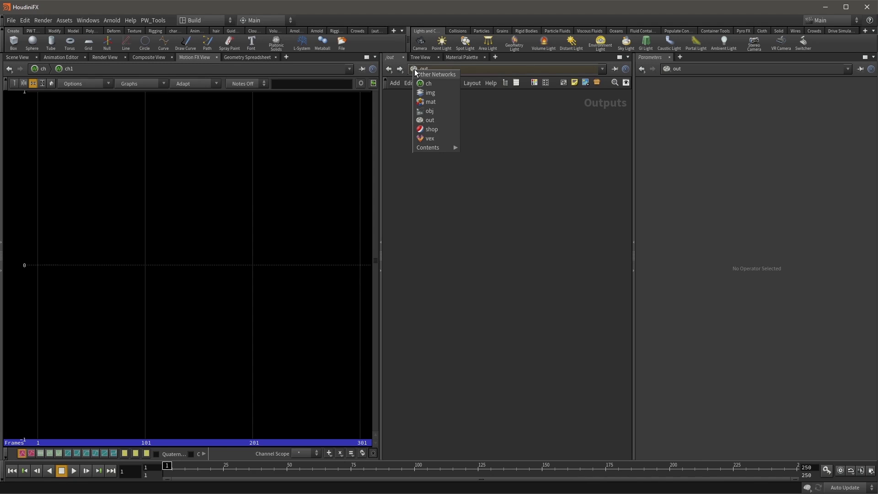
pyautogui.click(431, 139)
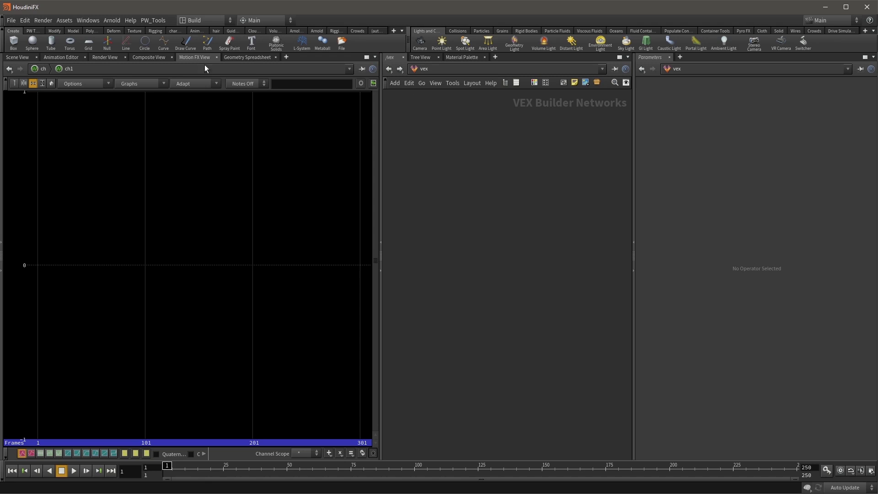
# Bring back the Scene View, go to /obj, and clear the sphere_object1 selection
pyautogui.click(20, 58)
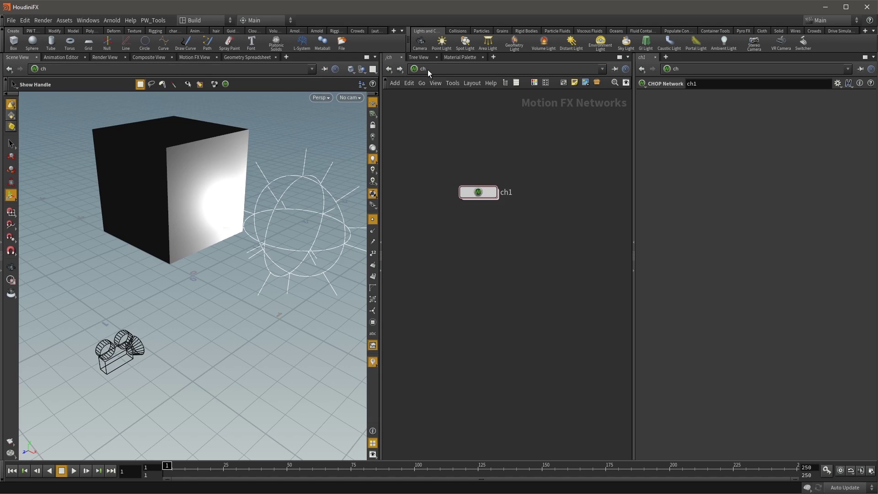
pyautogui.click(427, 69)
pyautogui.click(443, 111)
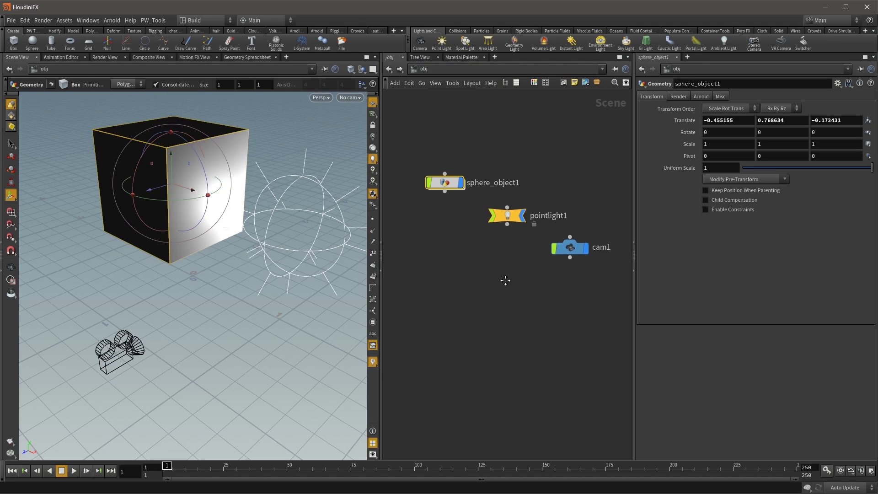
pyautogui.click(456, 308)
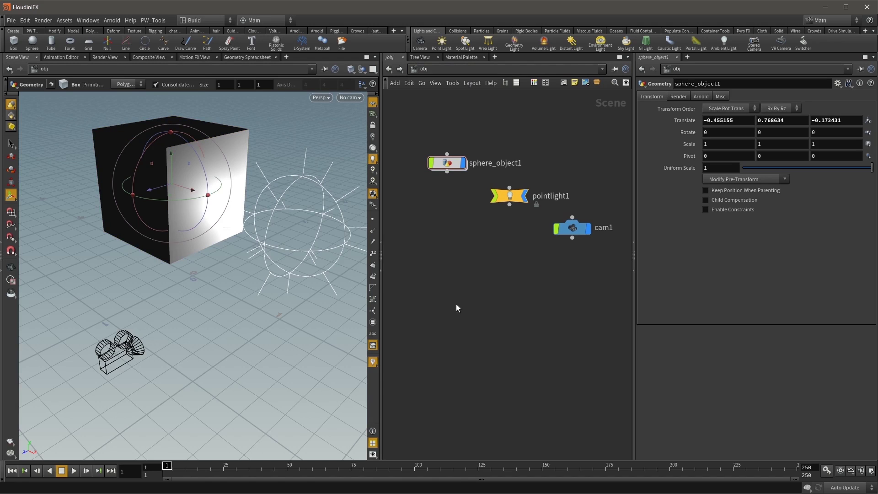
pyautogui.click(425, 71)
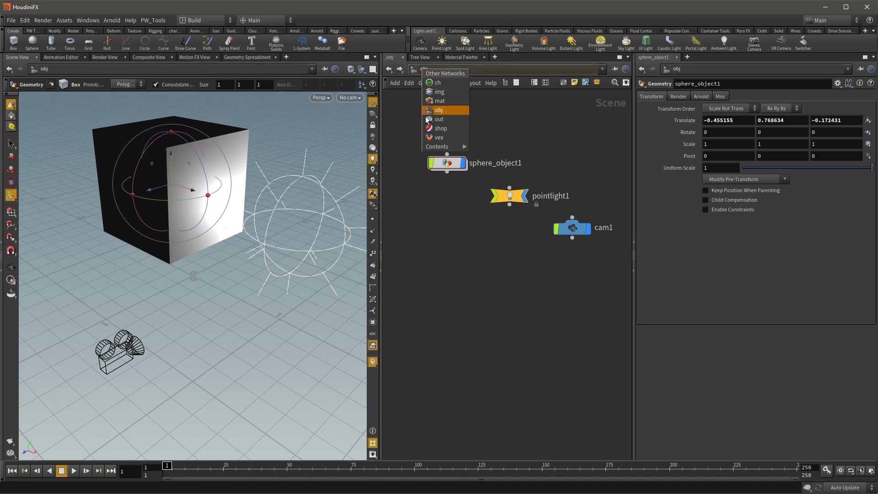
pyautogui.click(427, 275)
# Add DOP network dopnet1 at /obj, look inside it, then return to /obj
pyautogui.press('Tab')
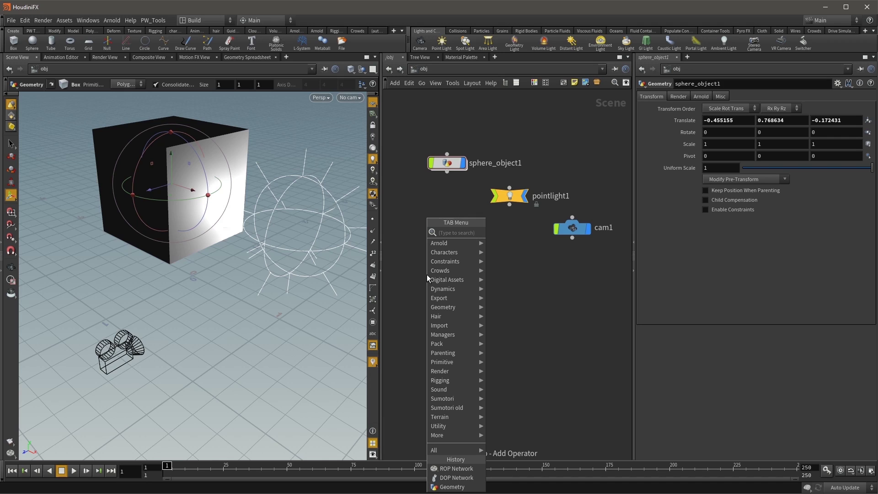
pyautogui.write('geo')
pyautogui.press('Return')
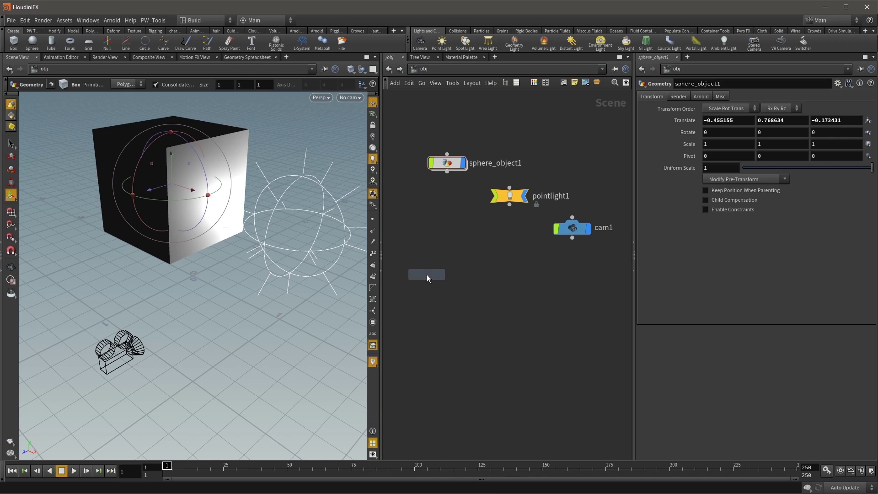
pyautogui.click(427, 274)
pyautogui.doubleClick(443, 274)
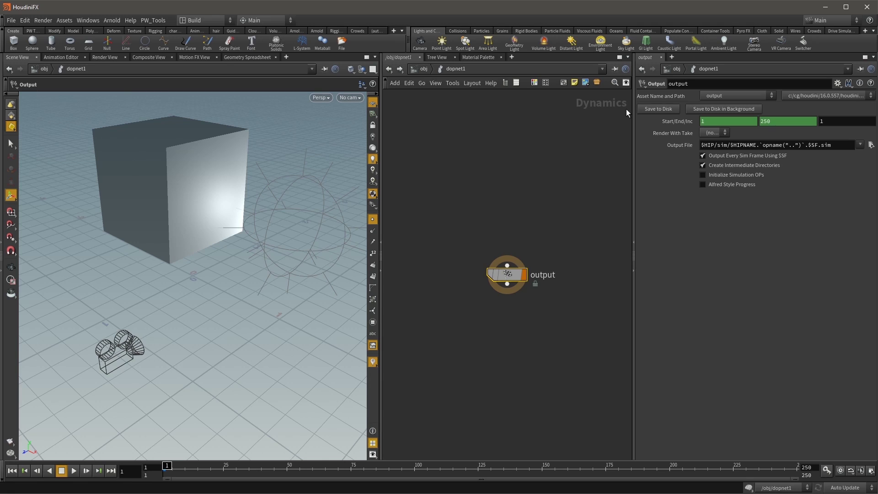
pyautogui.click(417, 68)
# Enter sphere_object1 to view its sphere1 and box1 nodes
pyautogui.click(448, 165)
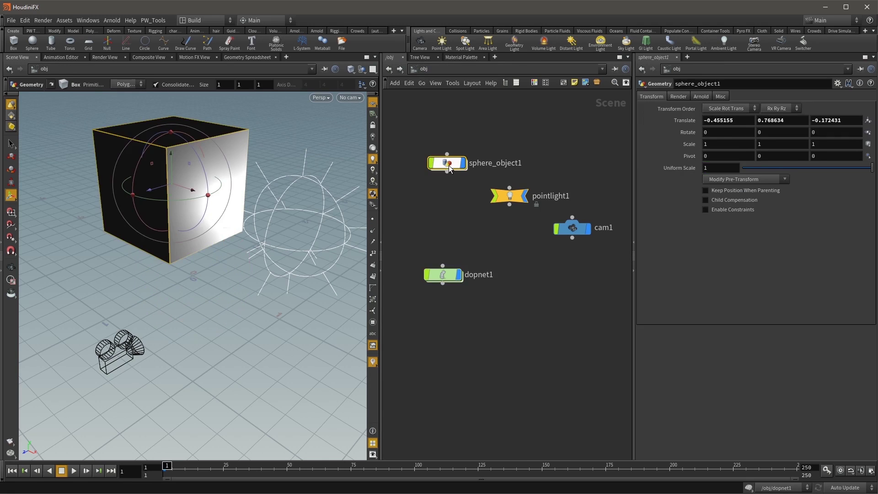
pyautogui.doubleClick(449, 166)
pyautogui.scroll(-2, 526, 246)
pyautogui.scroll(2, 512, 199)
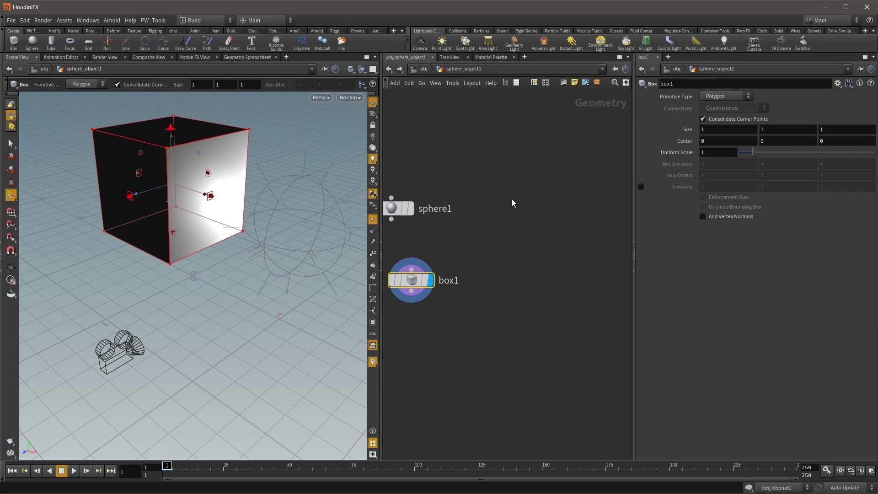
# Add a 'POP Network - Old' node, popnet1, and view its empty particles network
pyautogui.press('Tab')
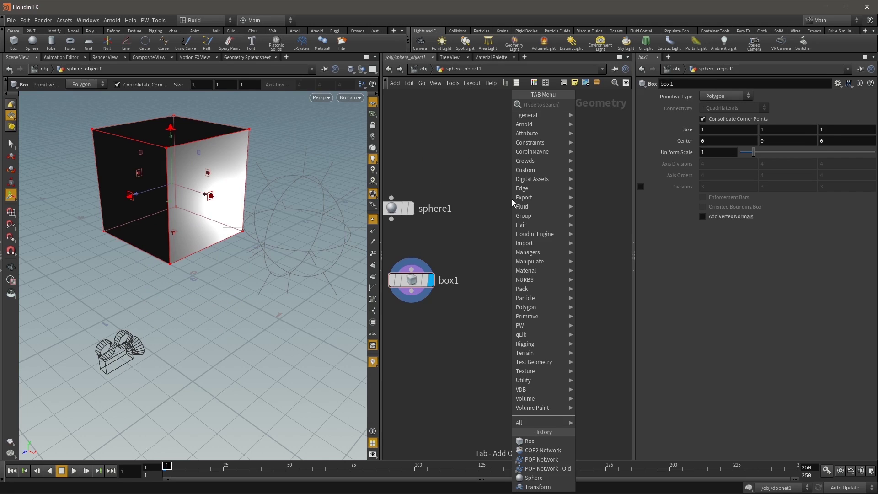
pyautogui.write('pop')
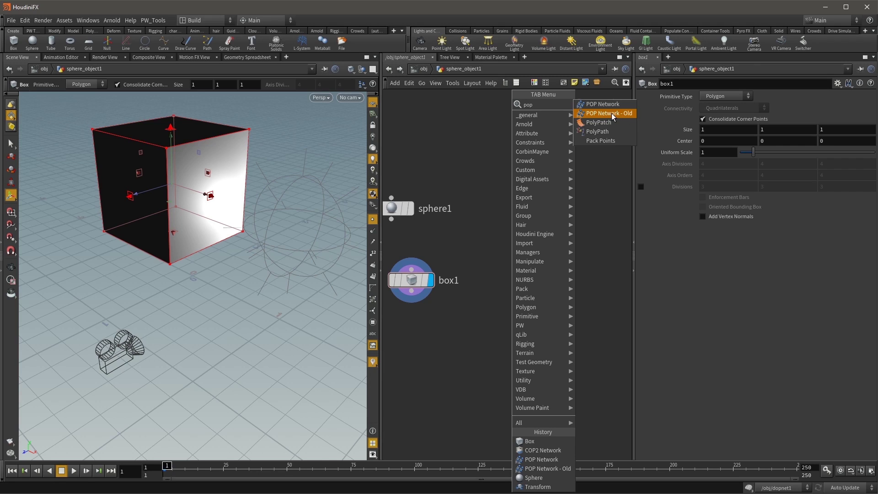
pyautogui.click(614, 116)
pyautogui.click(512, 183)
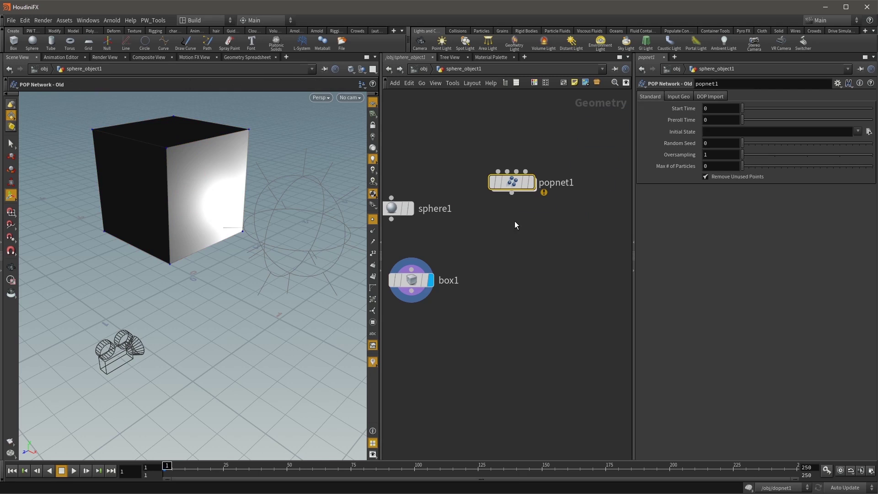
pyautogui.doubleClick(514, 182)
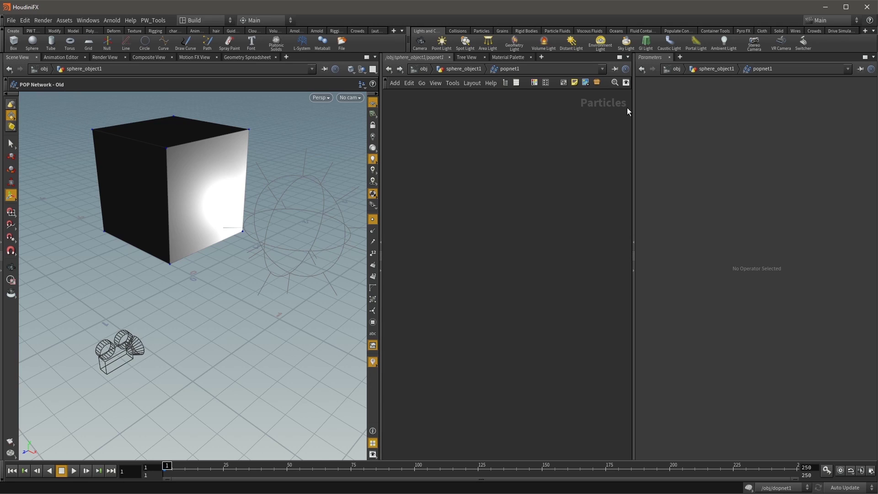
# Back in sphere_object1, add a POP Network node, popnet, above popnet1 and inspect it
pyautogui.click(448, 72)
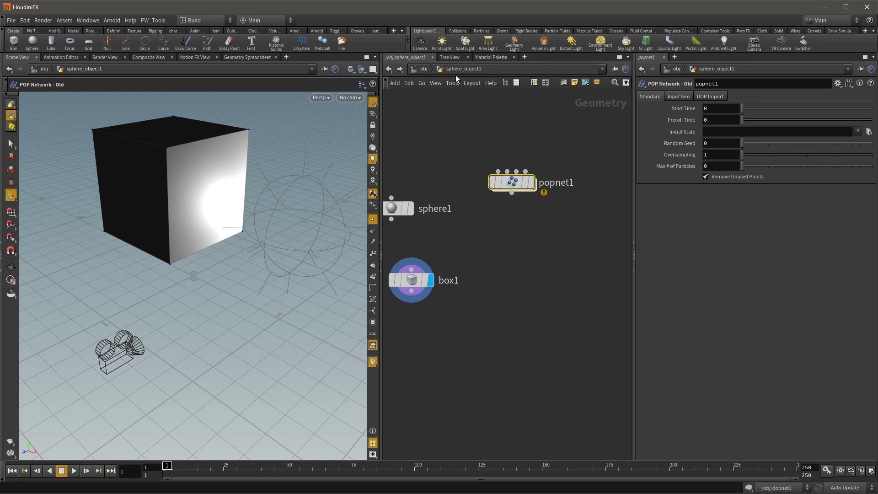
pyautogui.press('Tab')
pyautogui.write('p')
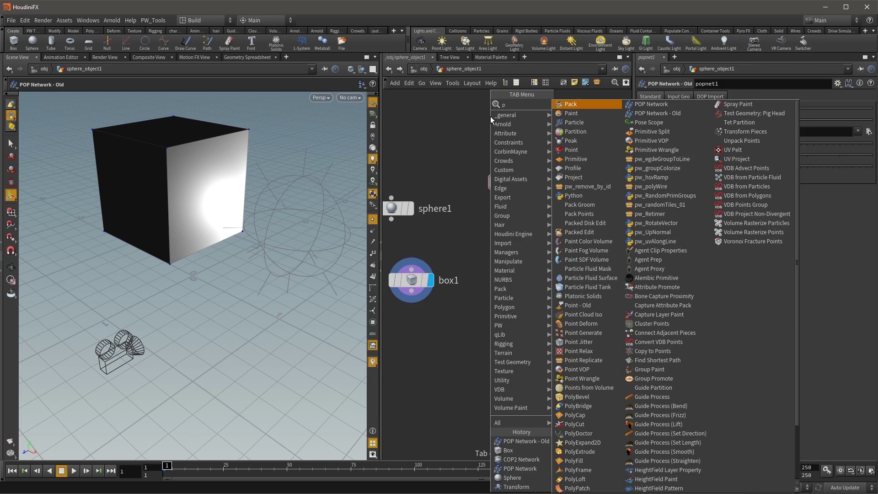
pyautogui.write('op')
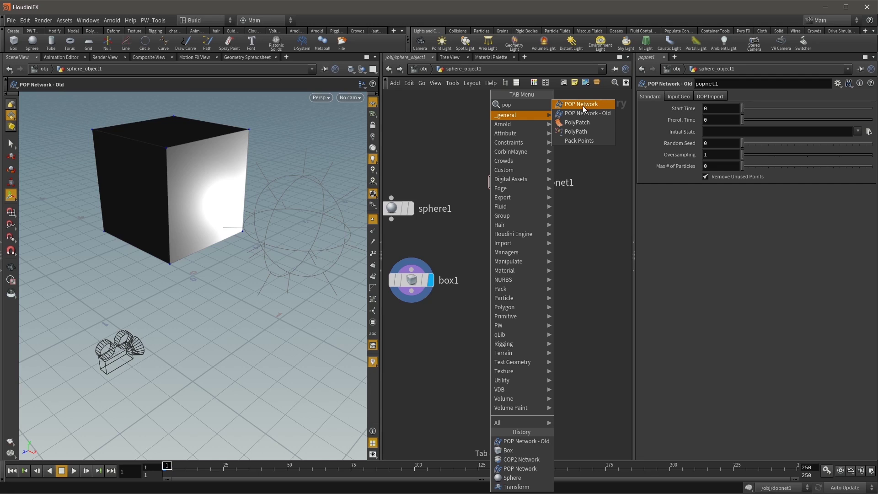
pyautogui.click(596, 105)
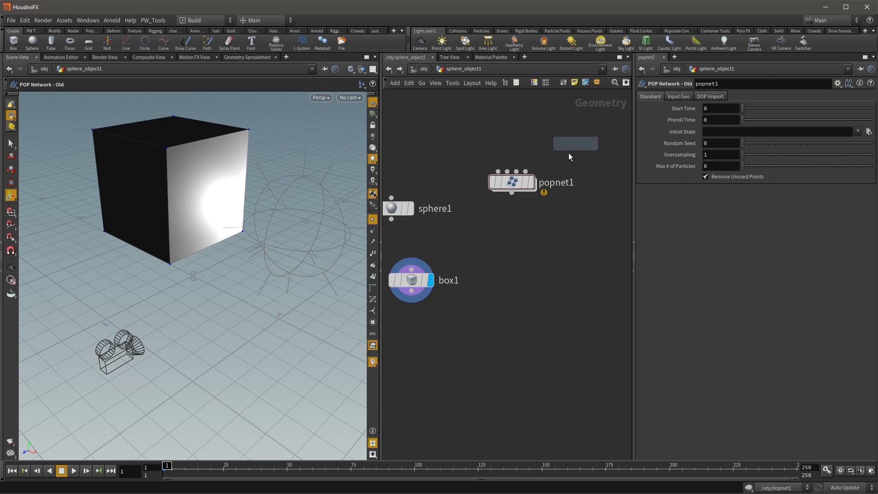
pyautogui.click(514, 131)
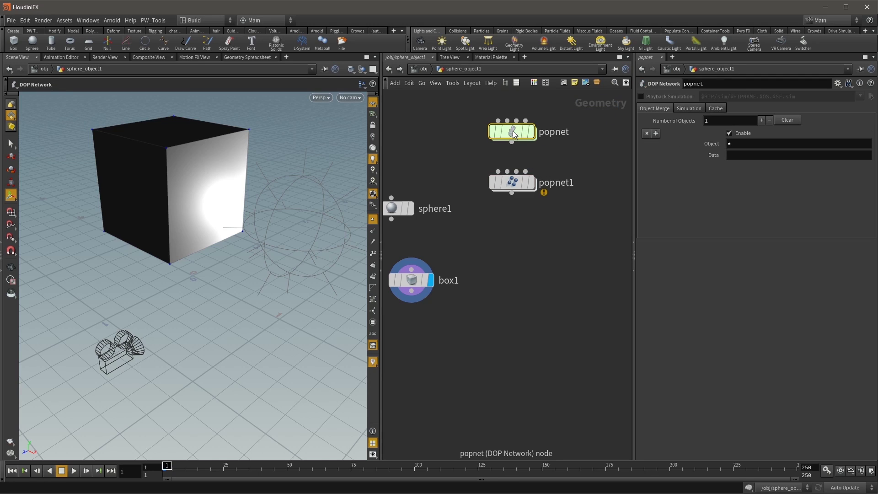
pyautogui.doubleClick(510, 133)
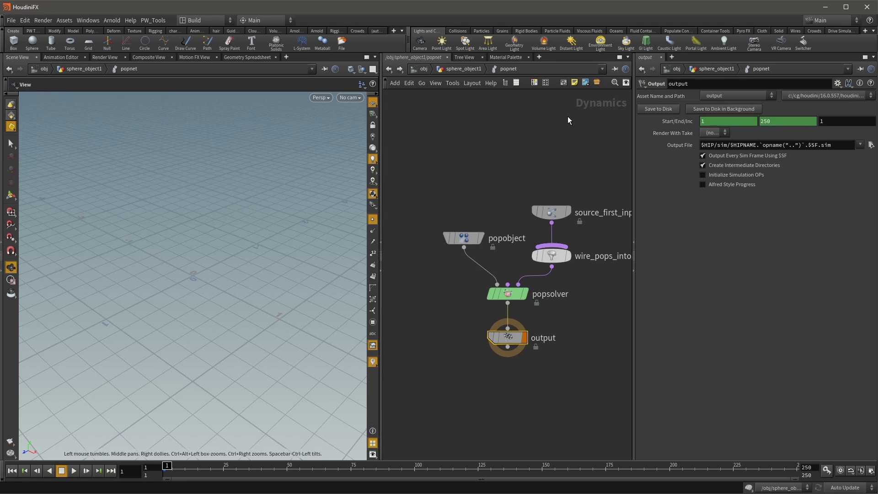
# Return to the /obj level with Q twice and clear the selection
pyautogui.press('q')
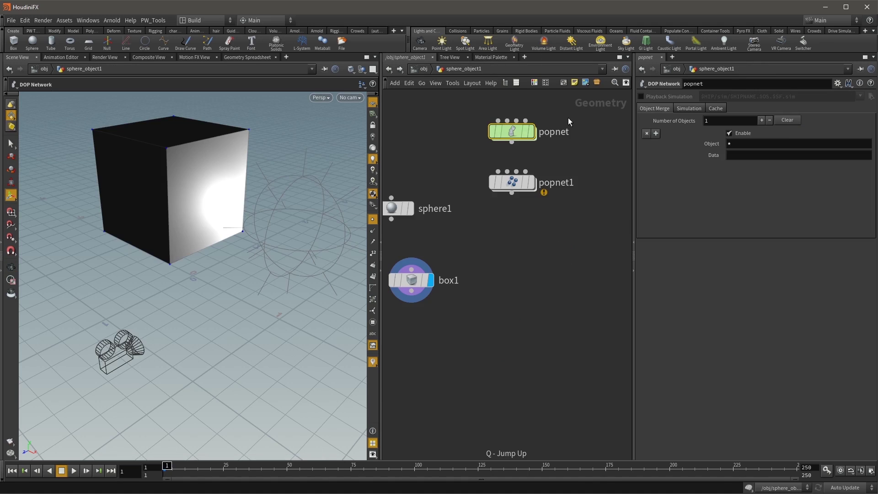
pyautogui.press('q')
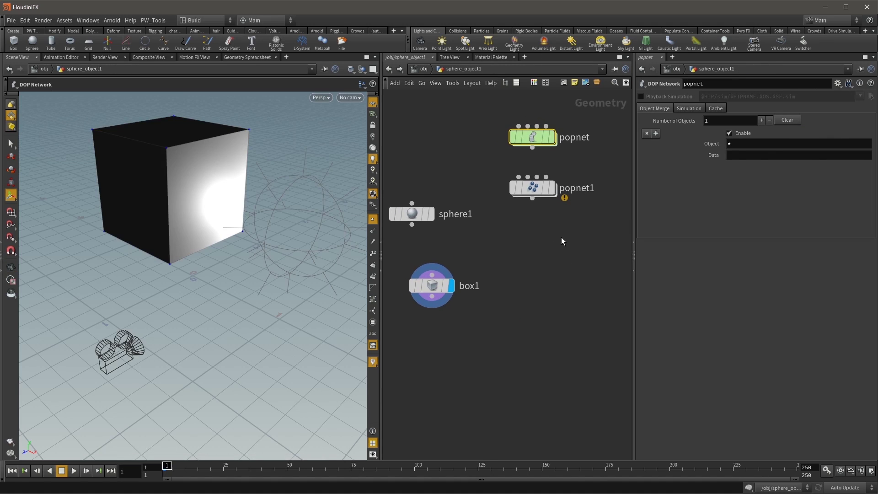
pyautogui.click(560, 262)
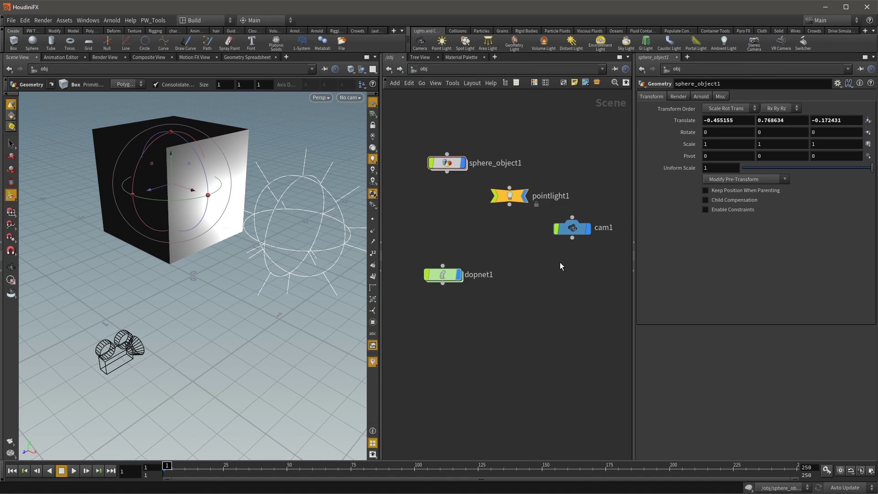